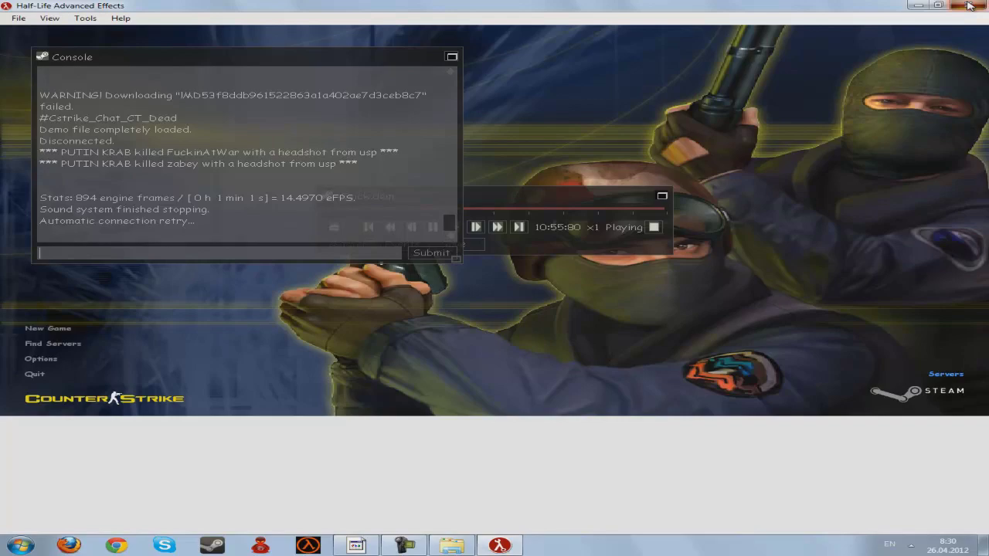
Close Half-Life Advanced Effects and open the folder D:\Counter-Strike_movie\TUTOR\take0001.
left_click(970, 6)
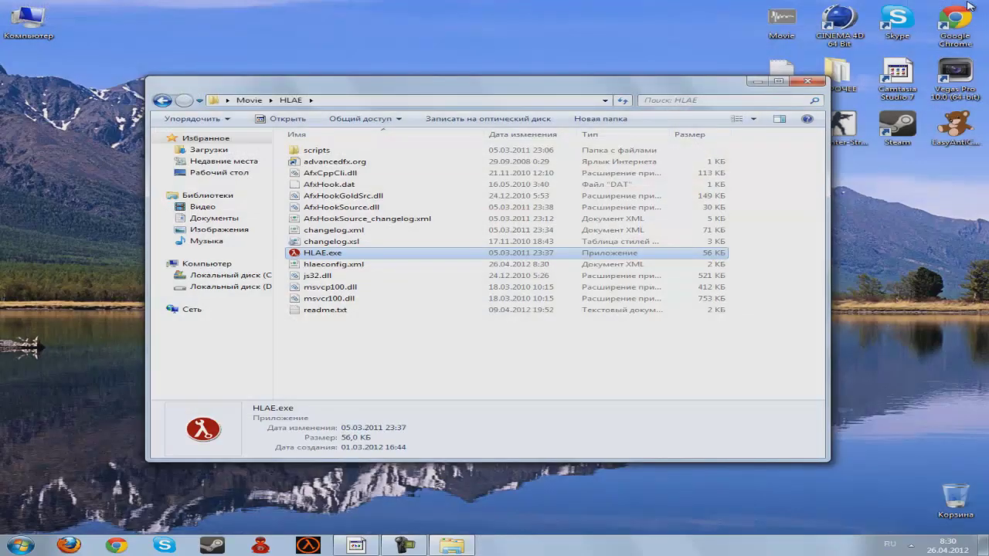
left_click(756, 82)
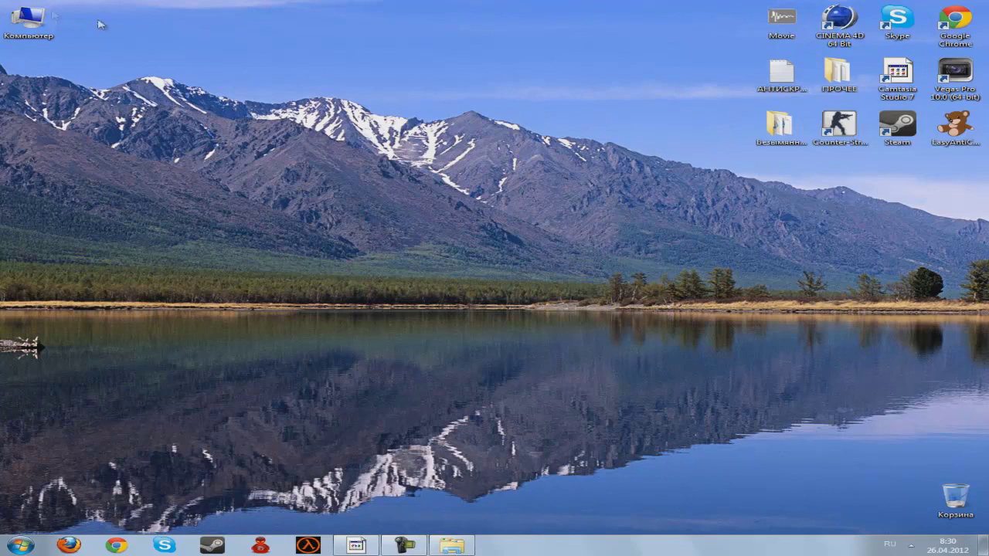
double_click(28, 19)
double_click(525, 172)
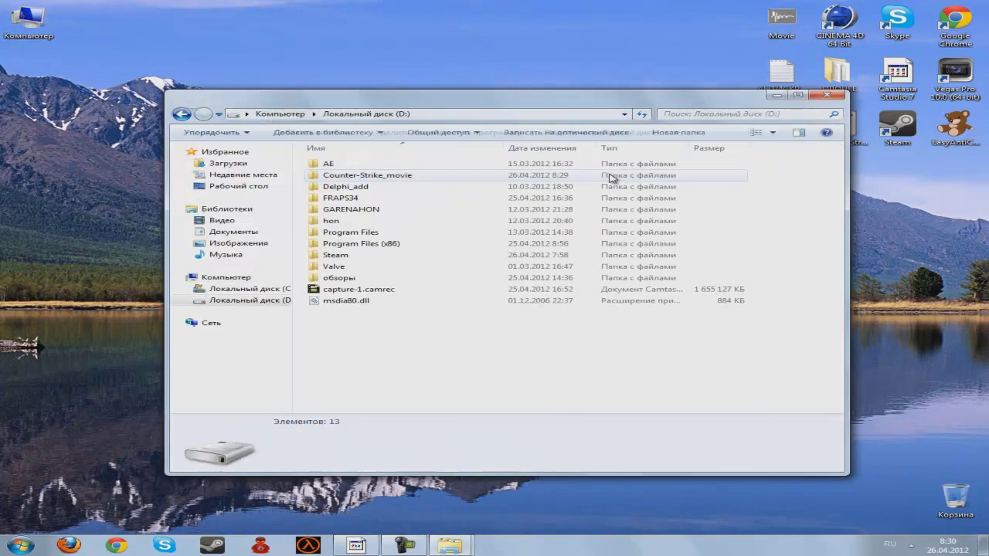
double_click(427, 177)
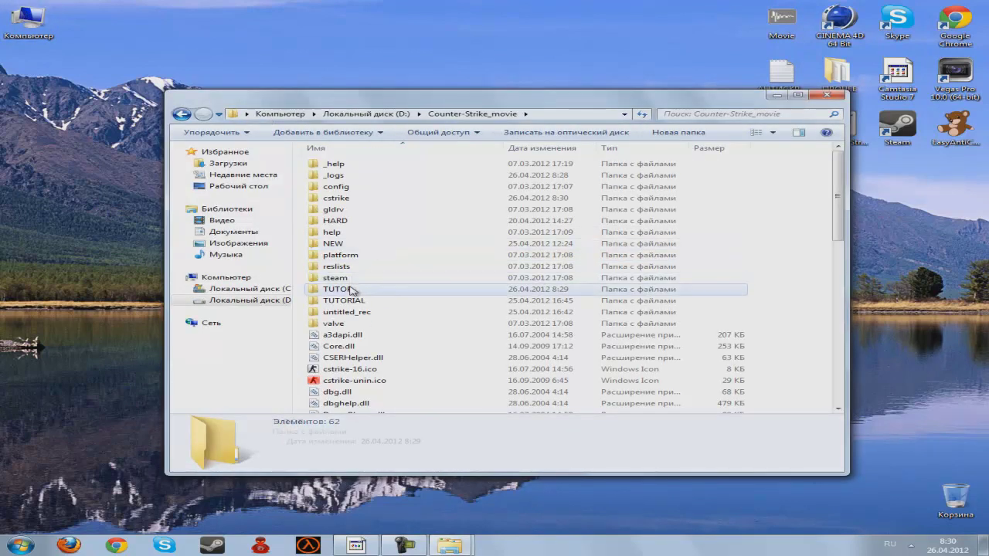
double_click(349, 289)
double_click(358, 175)
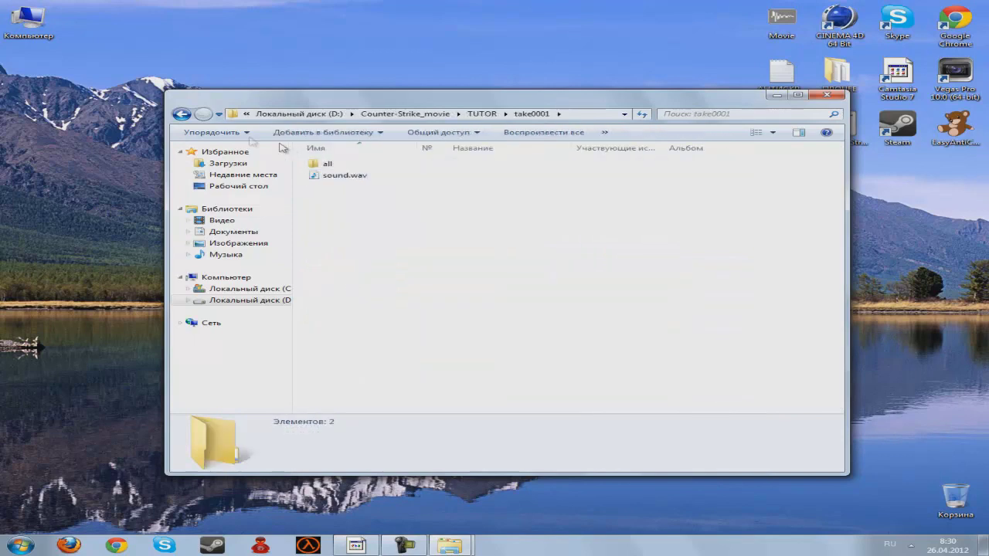
Look through the take0000 and take0001 folders, examining the recorded BMP frames in take0001\all and its sound file.
left_click(181, 115)
double_click(352, 164)
left_click(184, 114)
double_click(371, 176)
double_click(342, 170)
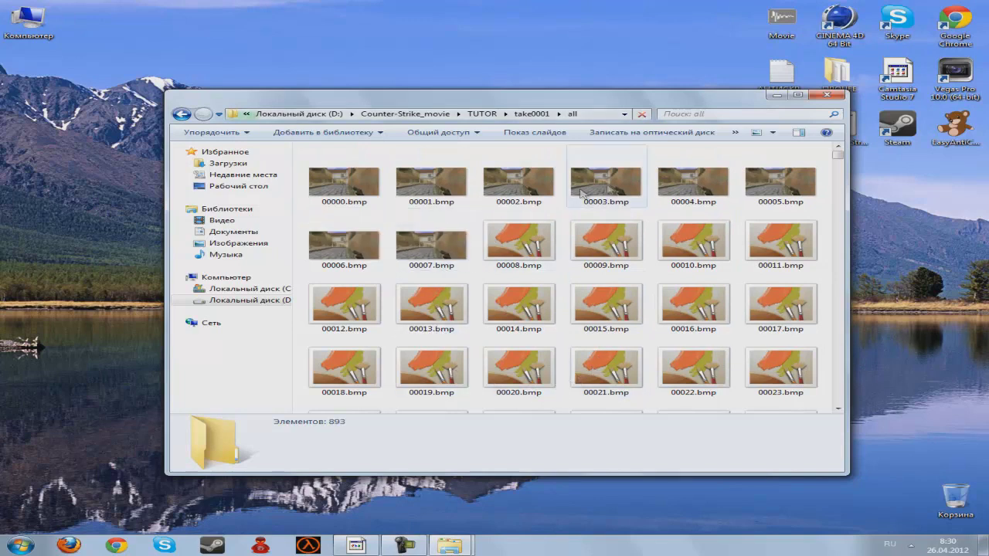
left_click(183, 115)
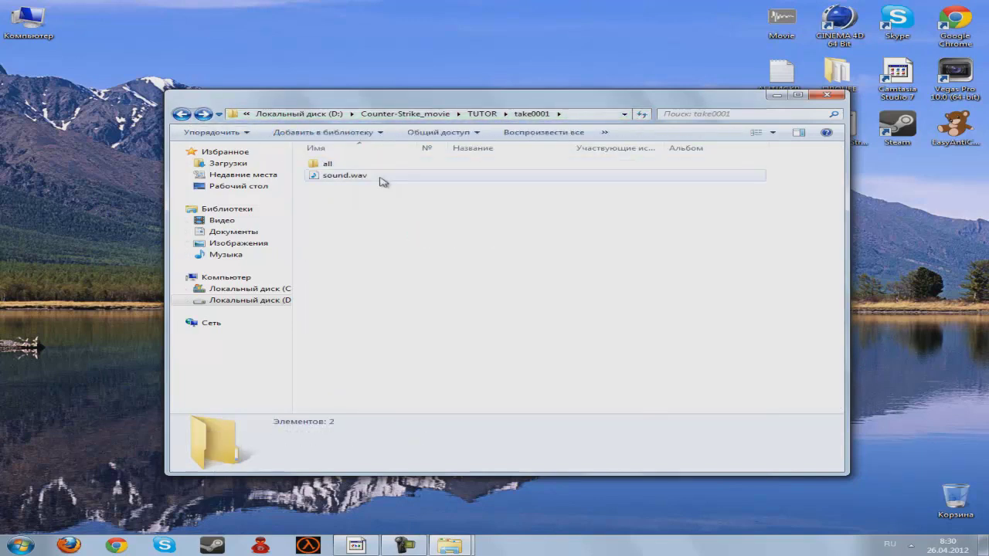
left_click_drag(661, 99, 600, 81)
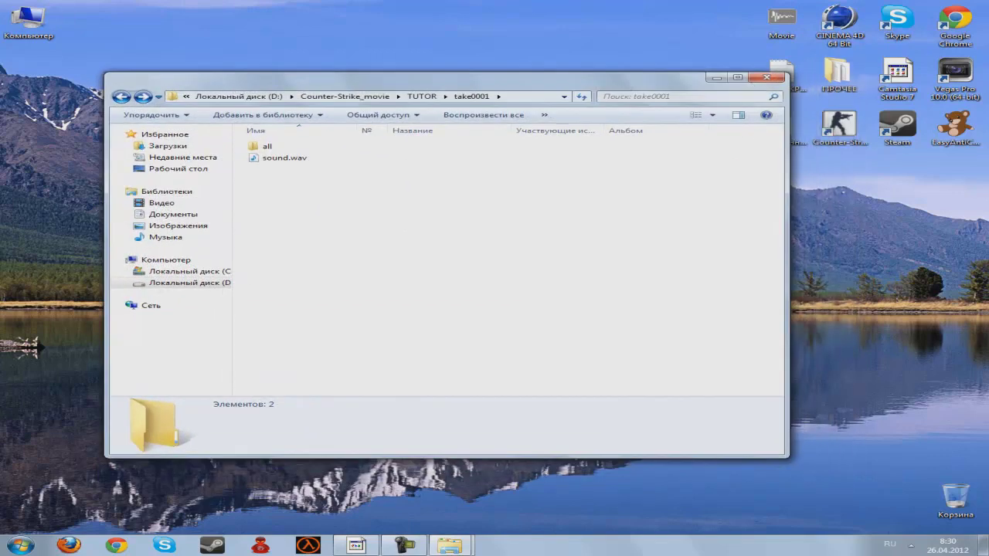
Launch Vegas Pro 10.0 and create a new project from the HD QUALITY template.
double_click(955, 78)
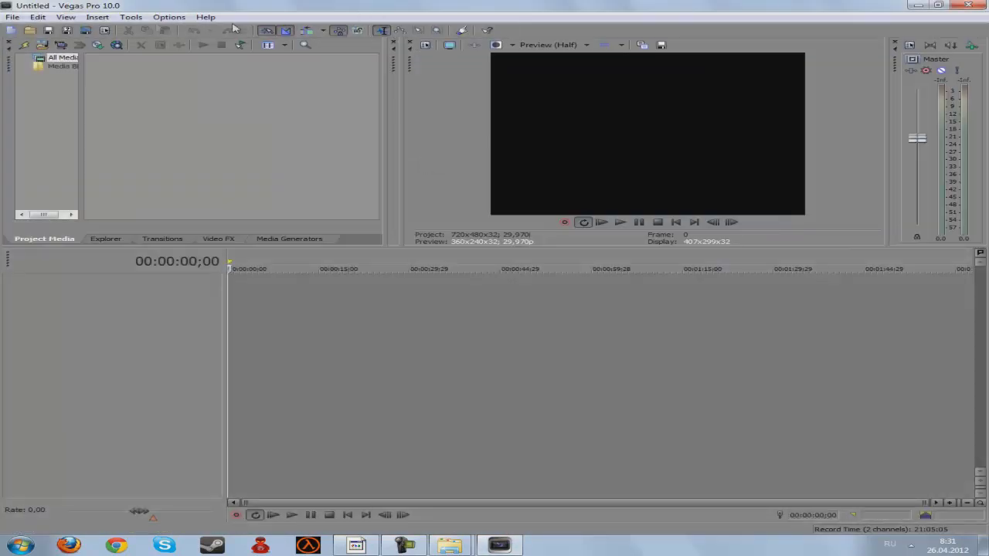
left_click(12, 16)
left_click(35, 35)
left_click(575, 106)
left_click(446, 326)
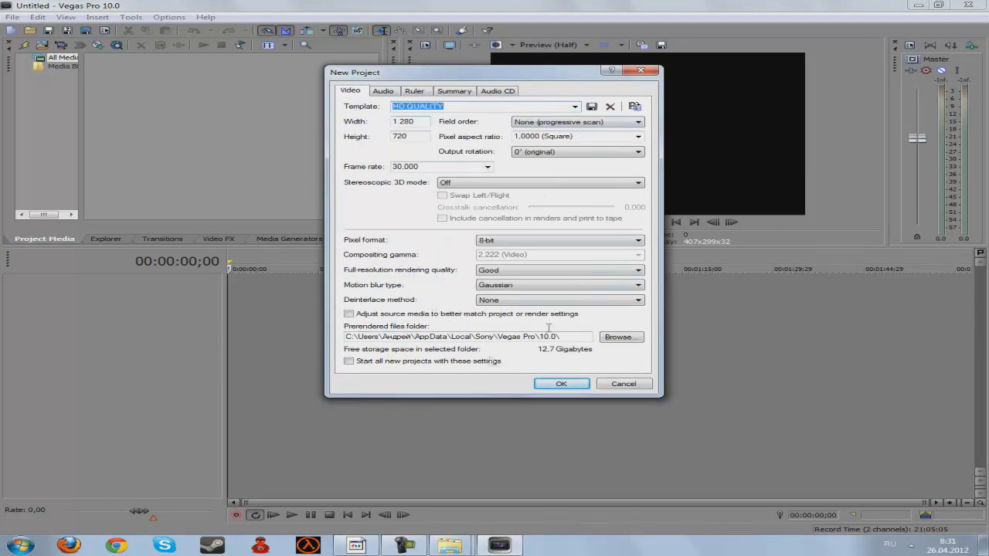
left_click(574, 383)
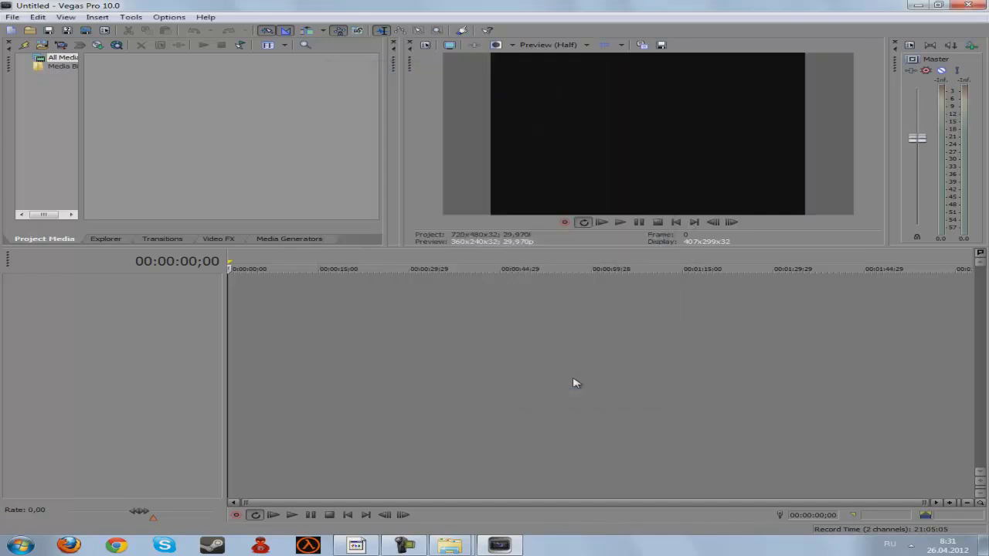
Start a media import and browse to the Counter-Strike_movie\TUTOR\take0001\all folder.
left_click(12, 17)
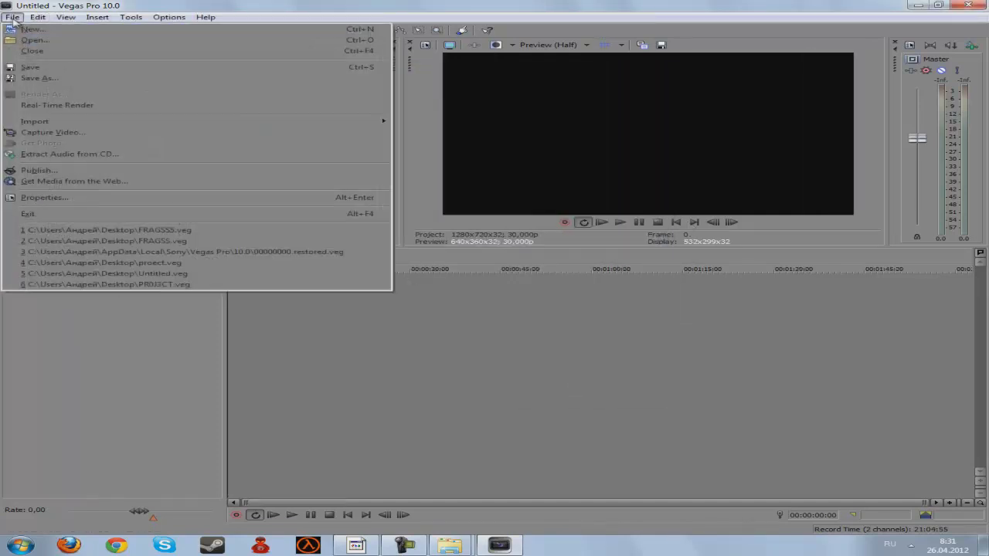
mouse_move(143, 122)
left_click(424, 124)
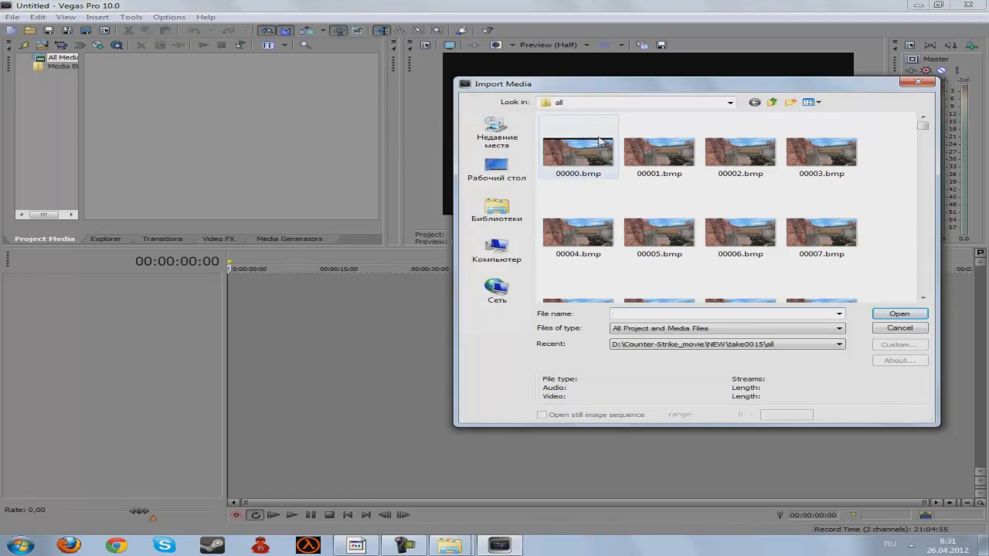
left_click(773, 104)
left_click(772, 103)
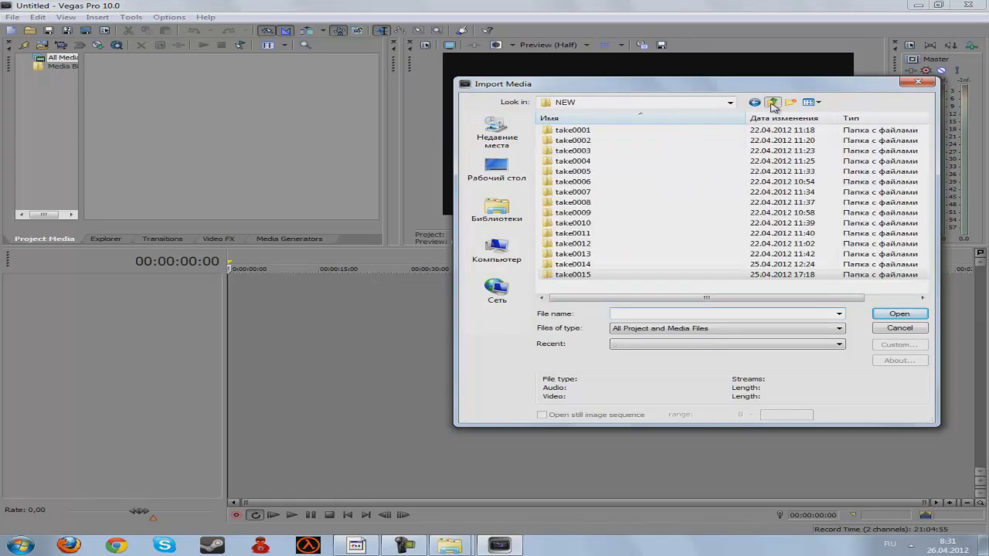
left_click(773, 103)
double_click(585, 244)
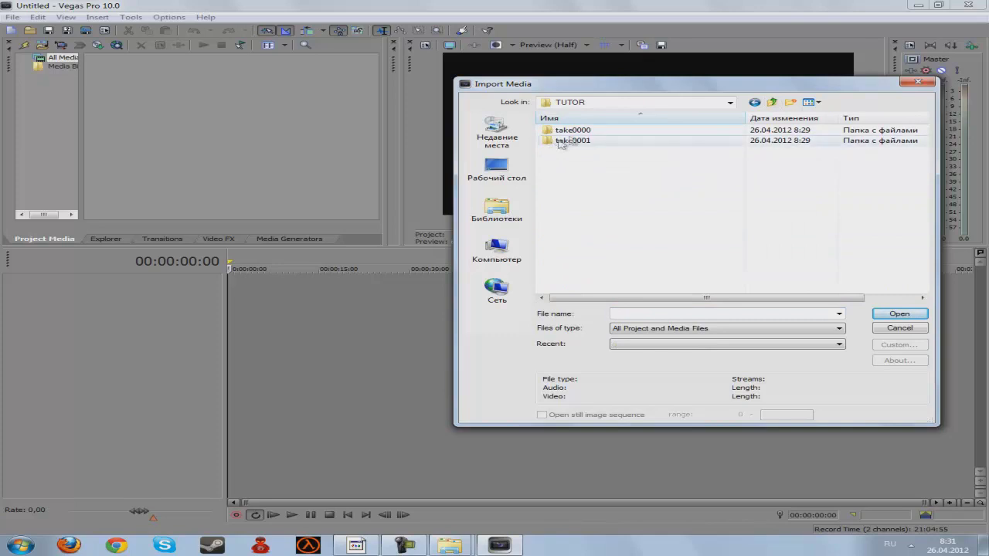
double_click(569, 140)
double_click(555, 132)
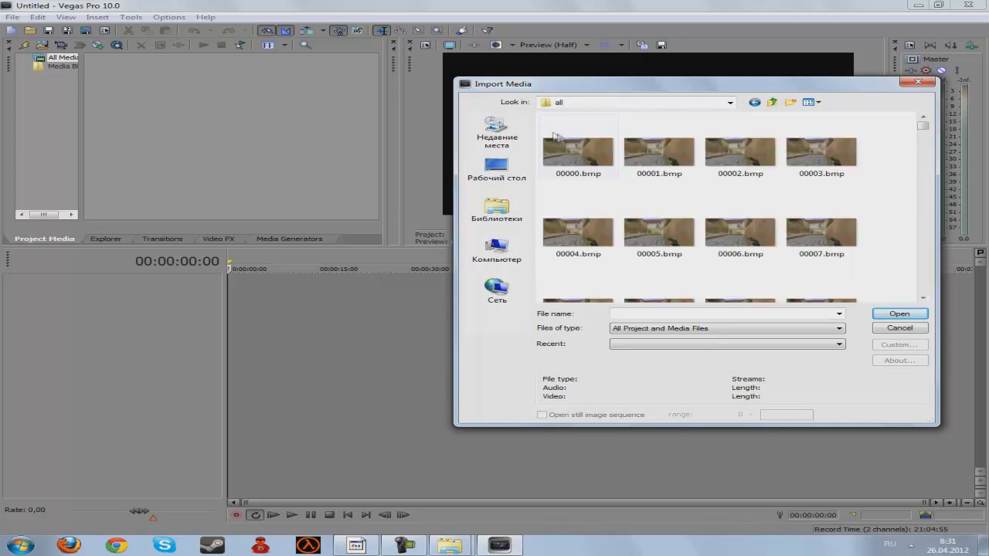
Import the frames starting at 00000.bmp as a still image sequence with a frame rate of 90 fps.
left_click(580, 154)
left_click(542, 416)
left_click(898, 314)
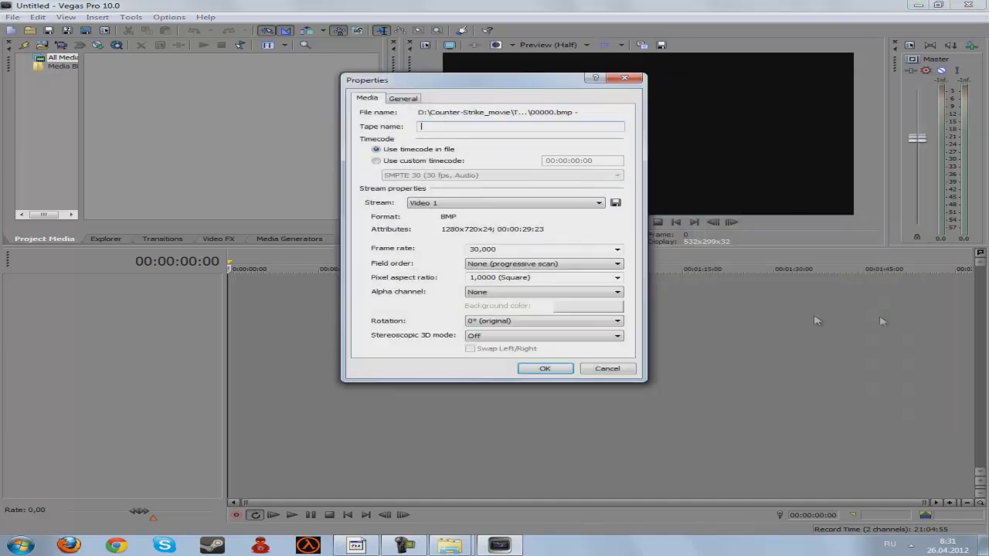
left_click(473, 249)
left_click(473, 249)
type("9")
left_click(545, 369)
Place the imported image sequence on a new video track at the start of the timeline.
left_click_drag(120, 77, 241, 302)
left_click(347, 342)
scroll(302, 312, "up", 5)
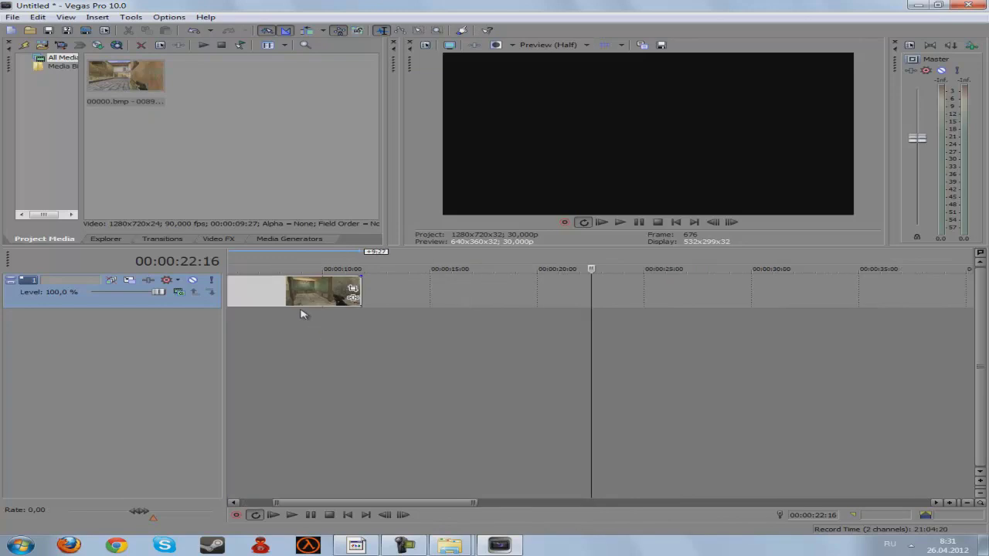
left_click_drag(302, 307, 444, 309)
scroll(431, 327, "down", 3)
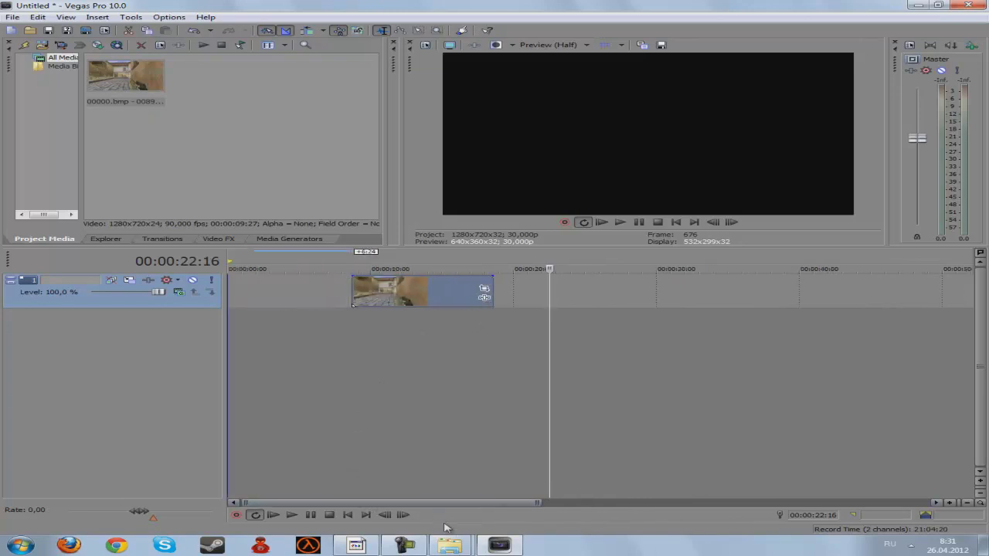
left_click_drag(414, 294, 290, 294)
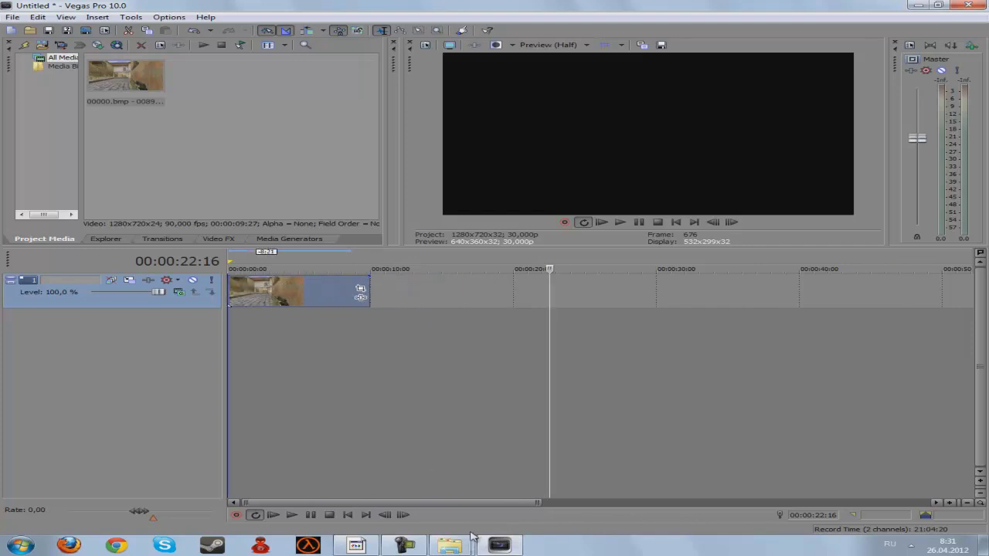
Add sound.wav from the take0001 folder beneath the video clip and shift both clips to start at about 5 seconds.
mouse_move(453, 543)
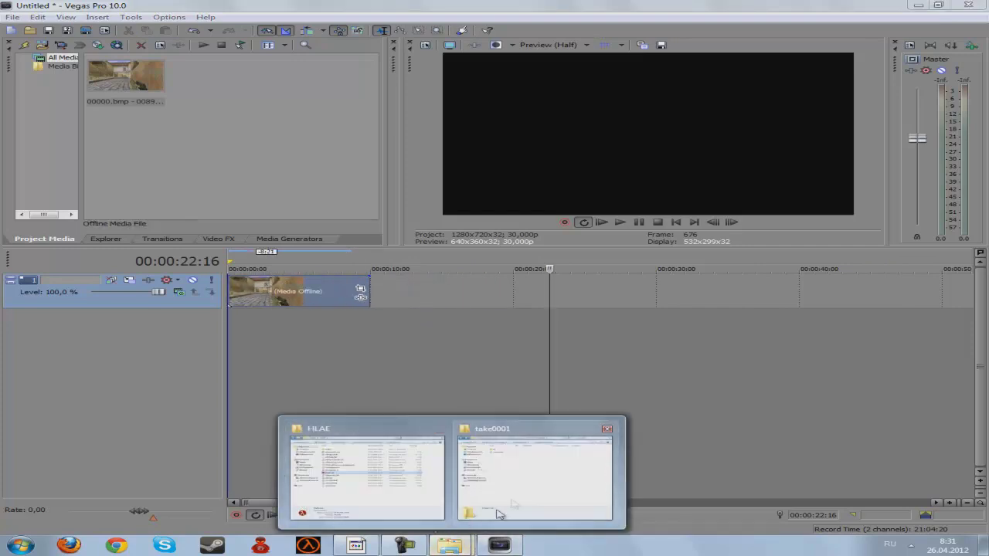
left_click(523, 490)
left_click_drag(284, 158, 341, 300)
left_click_drag(290, 331, 361, 329)
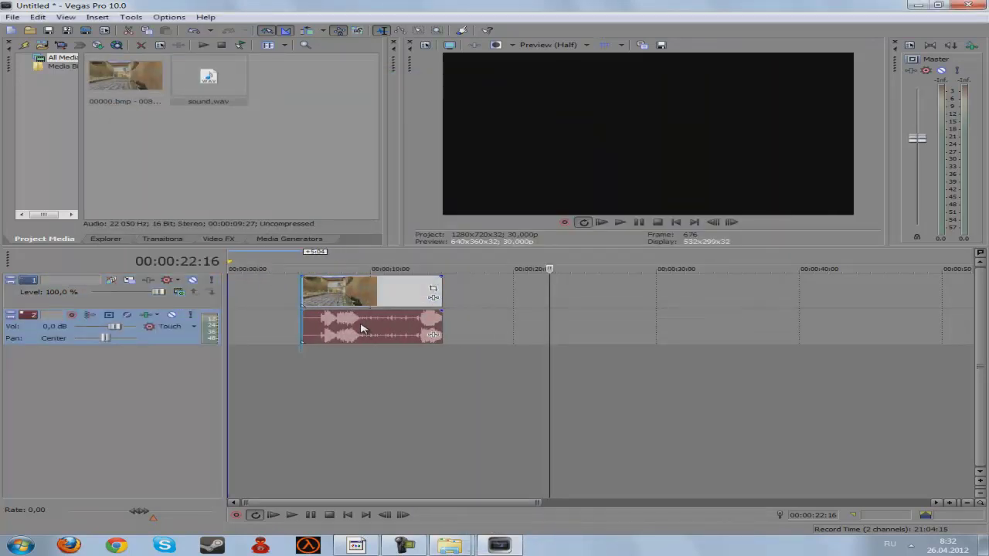
Insert a text event before the gameplay clip on the video track, reading "1337 PACAN" and "PRESENTS" on two lines.
left_click(242, 303)
right_click(245, 303)
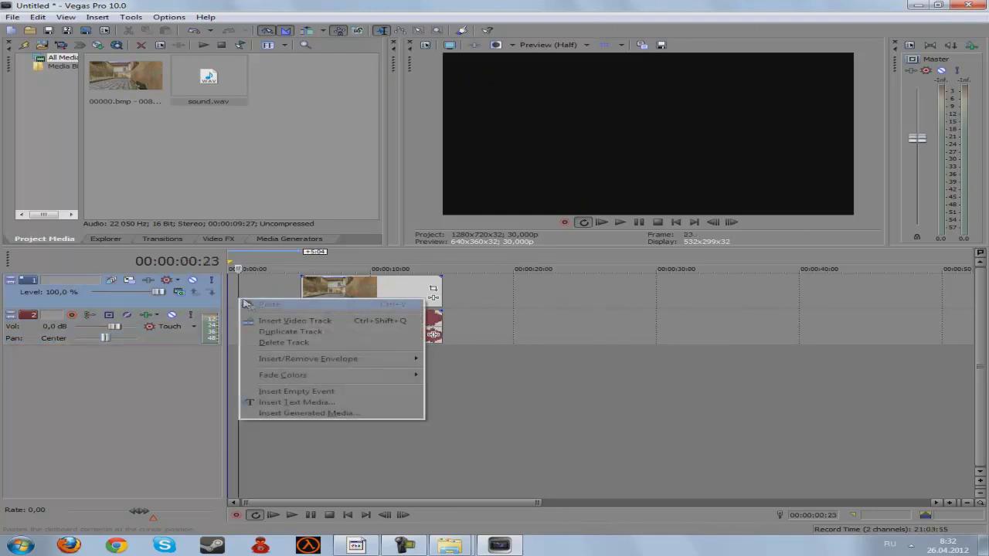
left_click(292, 404)
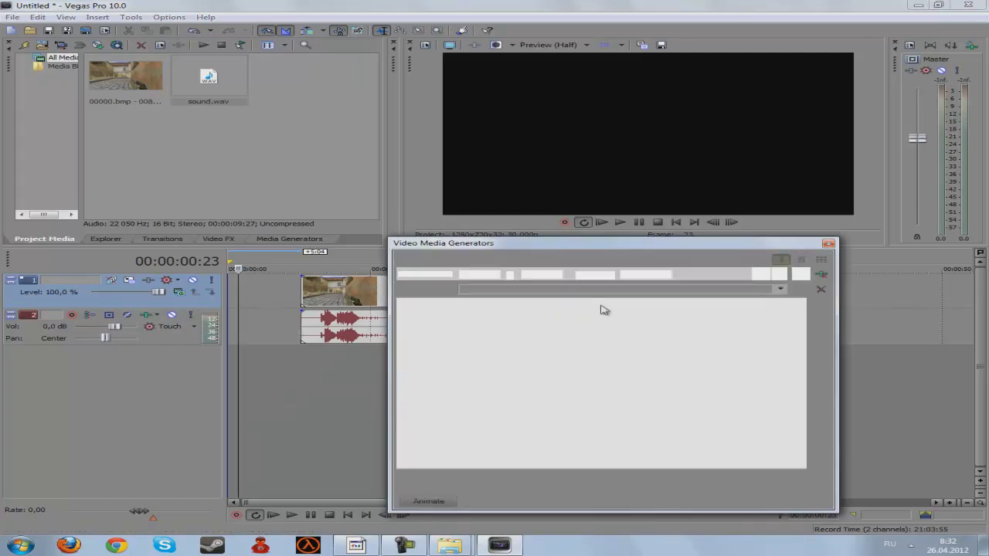
left_click_drag(463, 377, 703, 450)
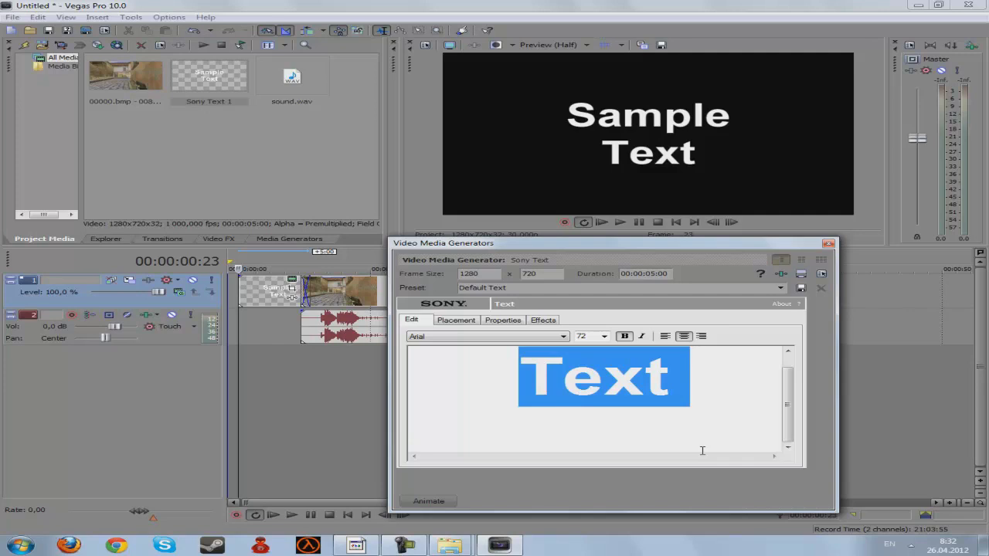
type("1337")
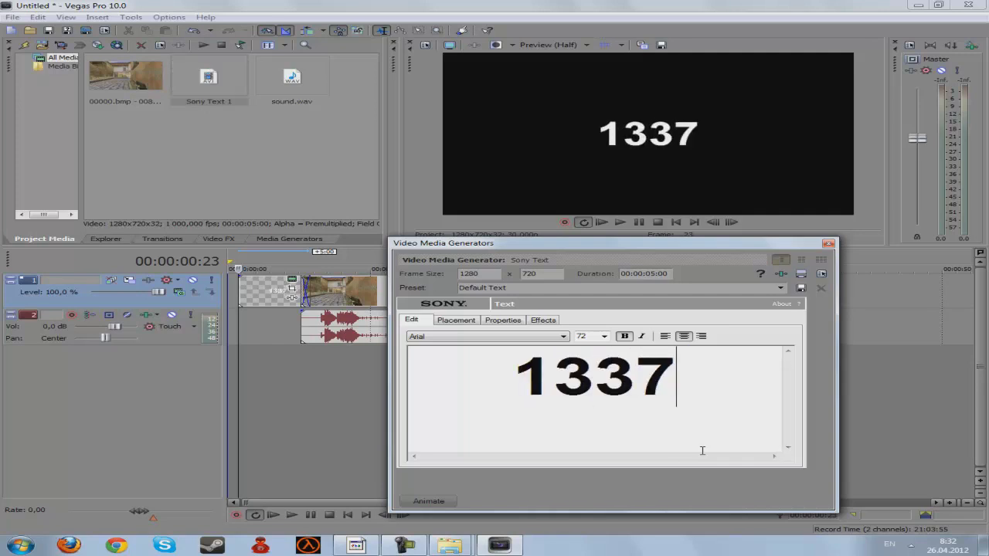
type(" PACAN")
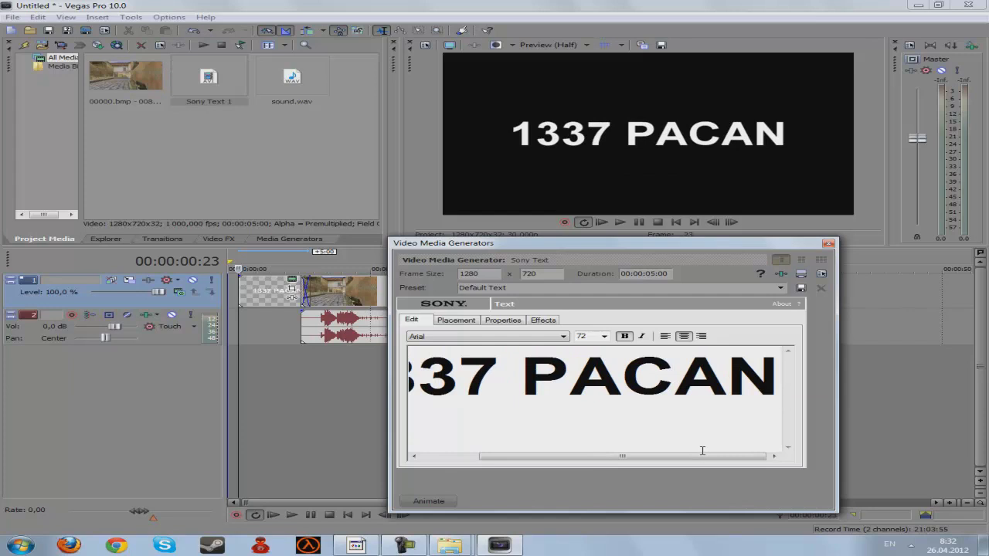
key("Return")
type("PRESENTS")
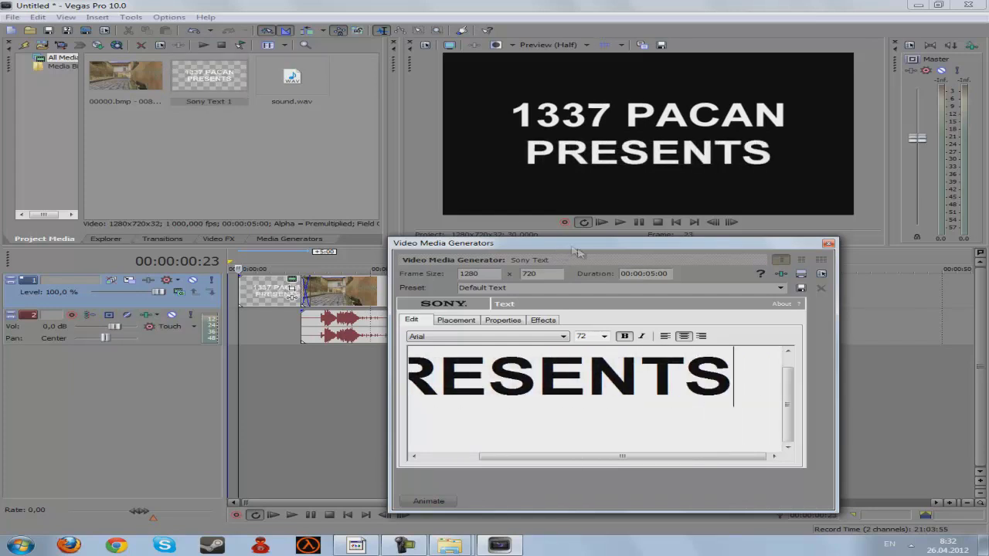
left_click(828, 243)
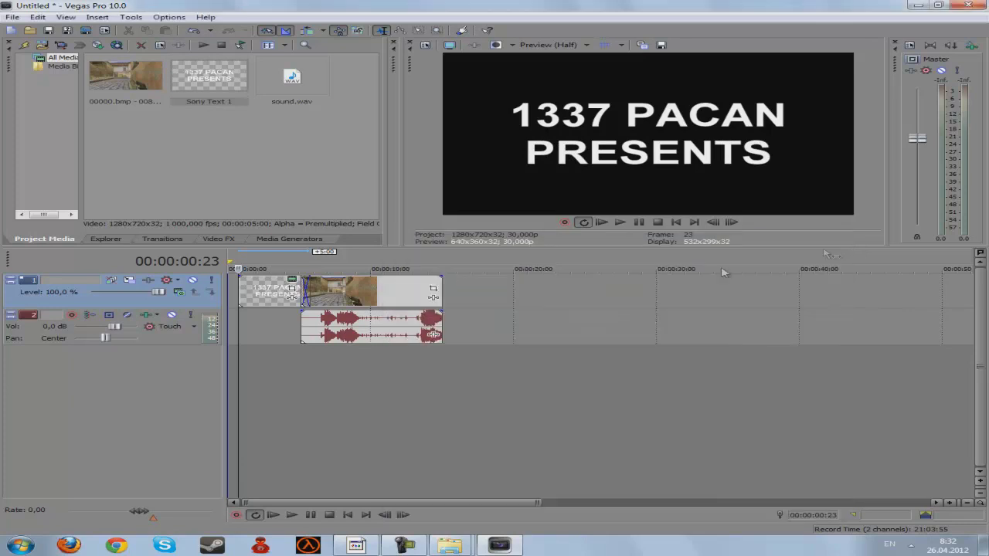
Shift the gameplay video and audio about 19 frames later, fit the title up to them, and fade the title out and the video in.
left_click_drag(367, 297, 379, 322)
left_click(259, 369)
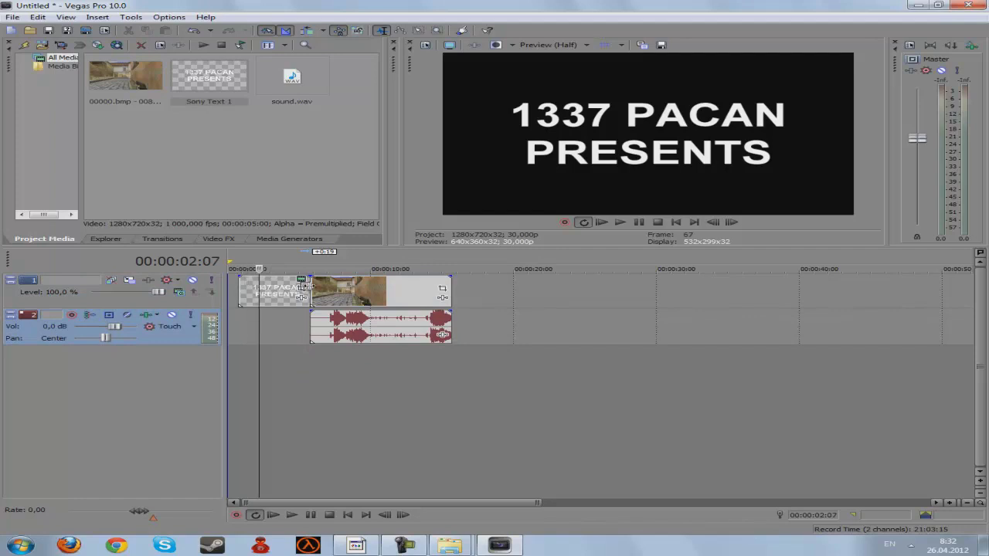
mouse_move(307, 277)
left_mouse_down()
mouse_move(336, 276)
mouse_move(296, 277)
left_mouse_up()
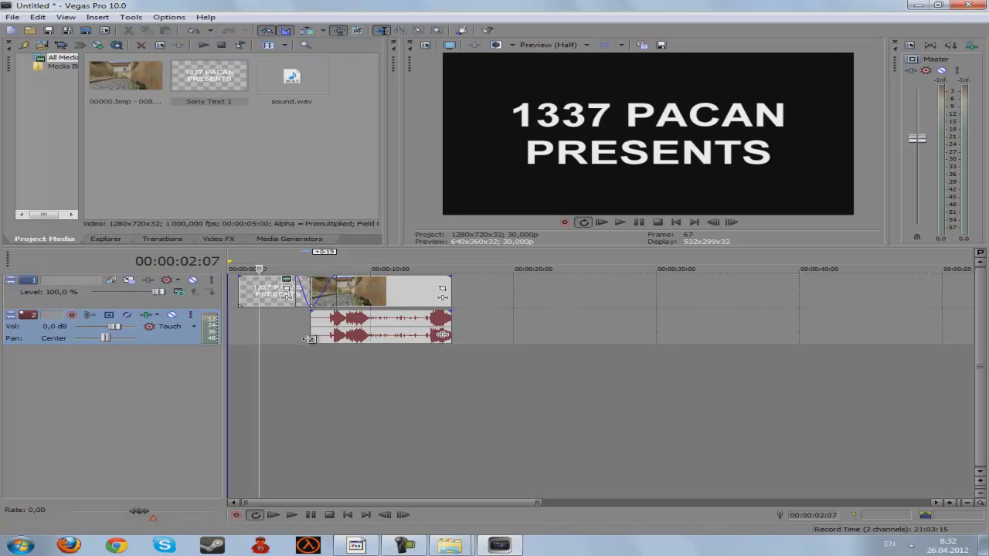
Fade in the gameplay audio and extend the title back to the timeline start with a fade-in of about 1:22.
left_click_drag(309, 312, 332, 315)
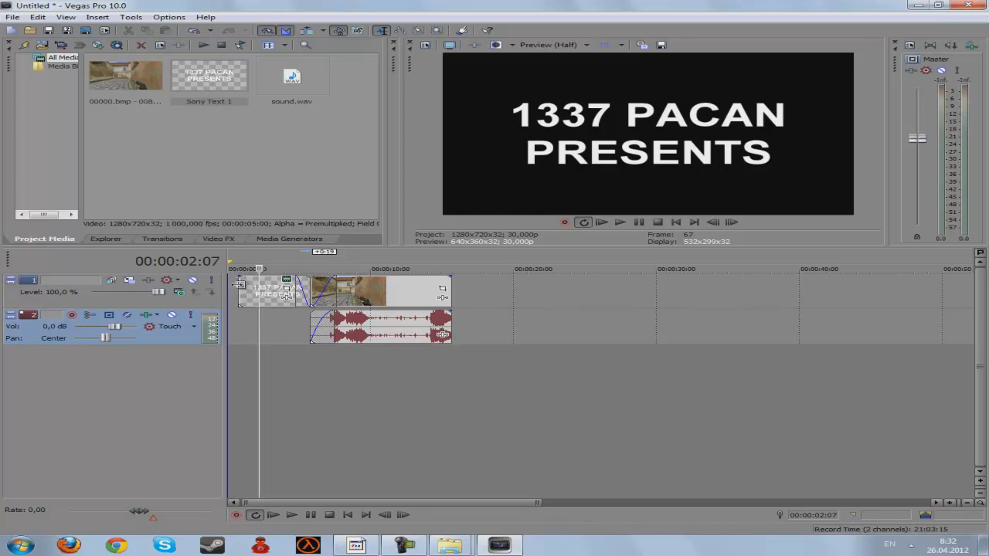
mouse_move(239, 285)
left_mouse_down()
mouse_move(229, 286)
mouse_move(244, 280)
left_mouse_up()
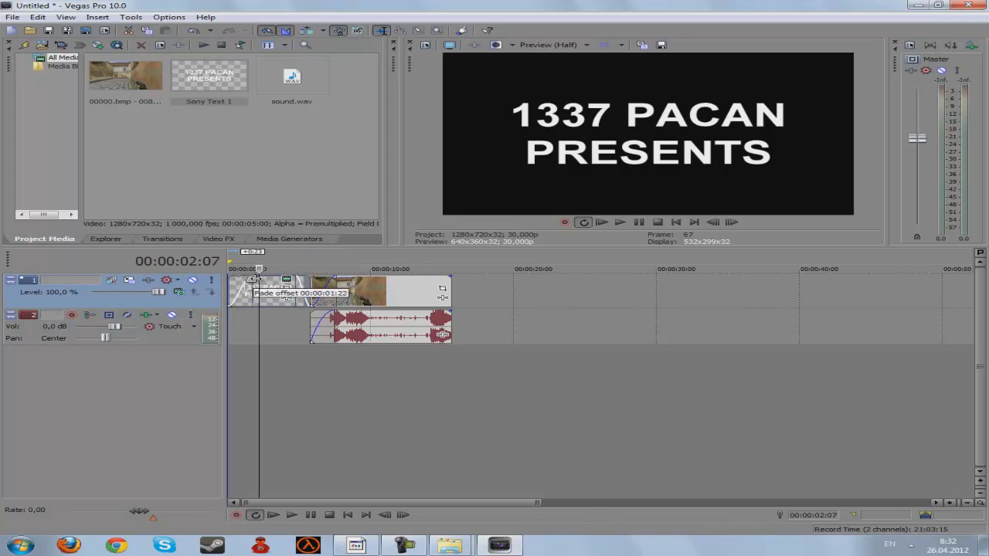
left_click(241, 333)
left_click(247, 330)
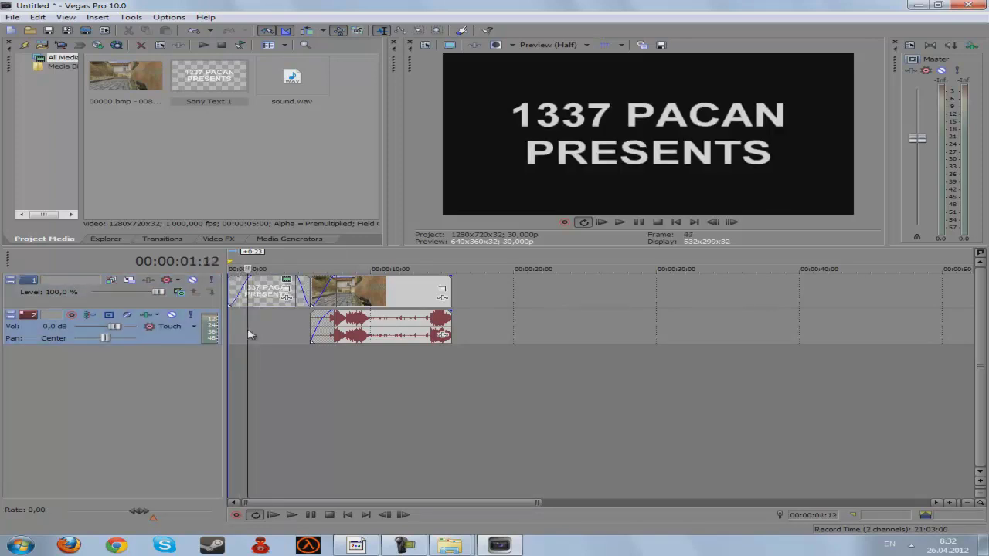
left_click(258, 369)
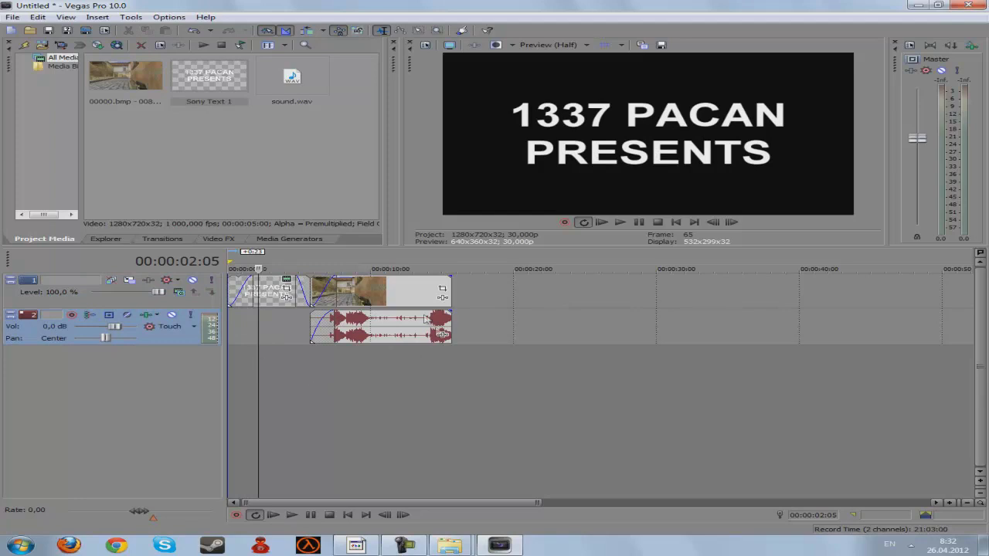
Add a video track above the existing ones and insert a text event on it reading "POWERMAN".
left_click(248, 370)
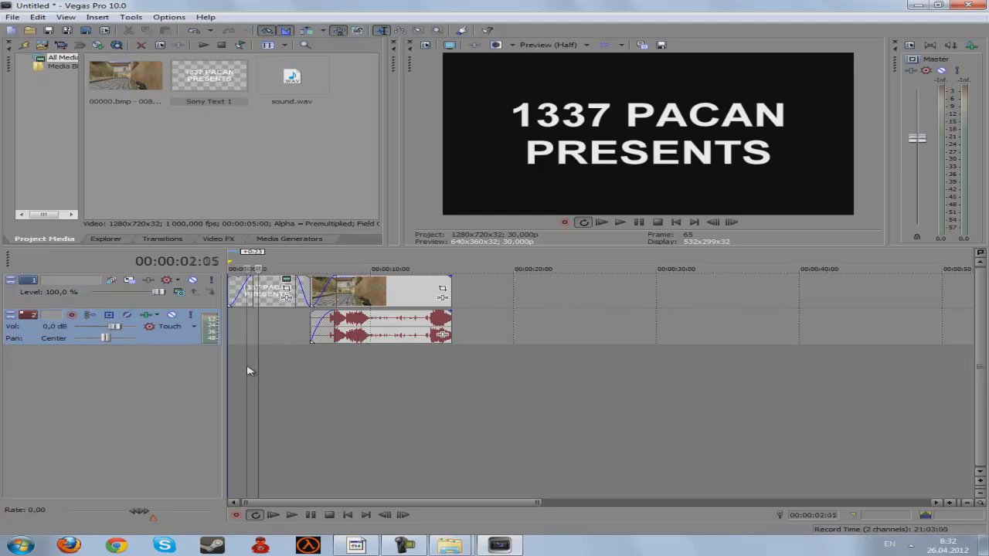
right_click(268, 365)
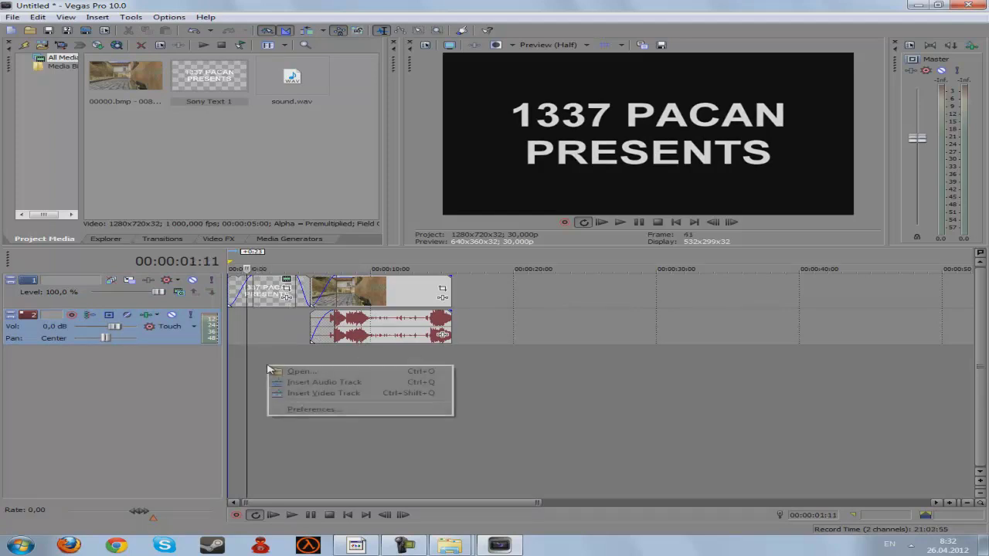
left_click(323, 394)
right_click(304, 297)
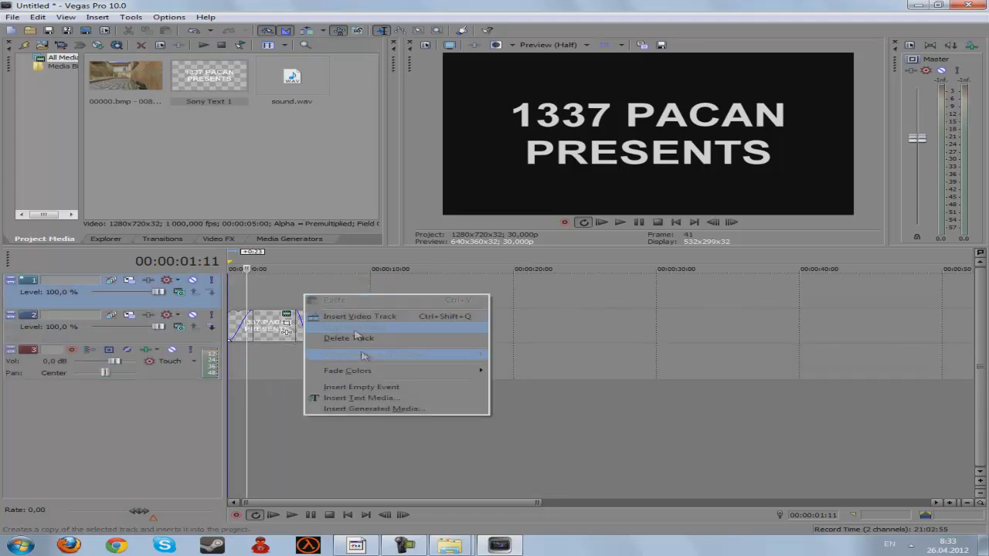
left_click(368, 399)
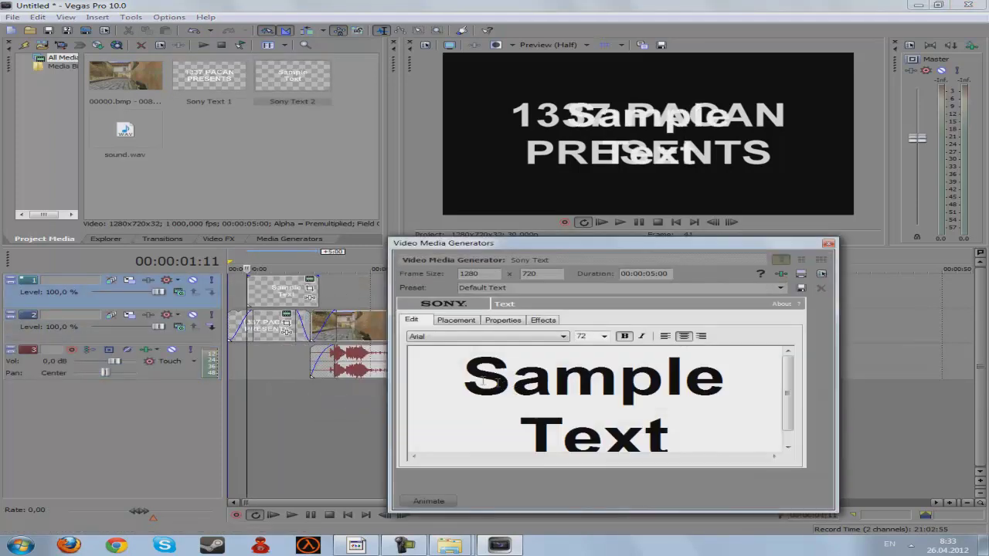
left_click_drag(463, 363, 704, 446)
key("Delete")
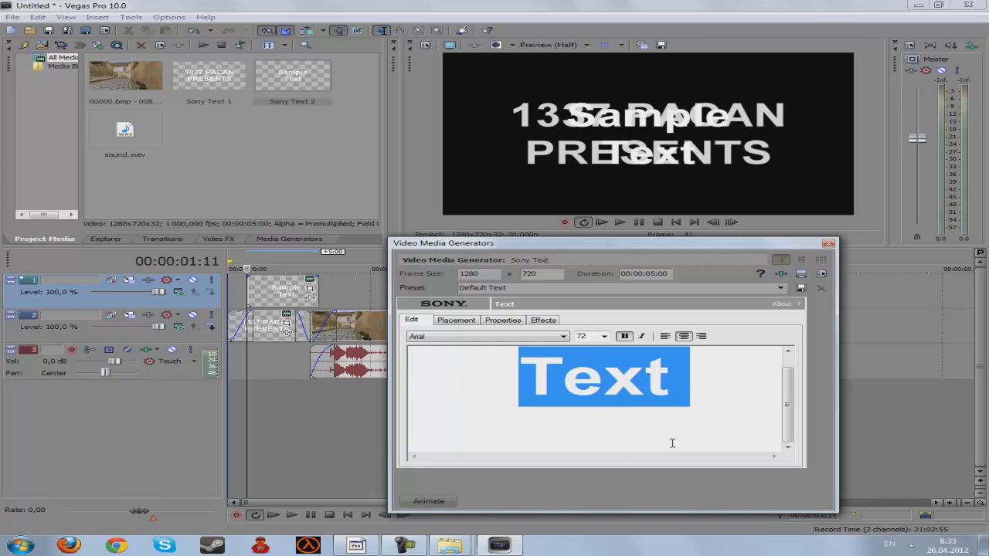
type("POWERMAN")
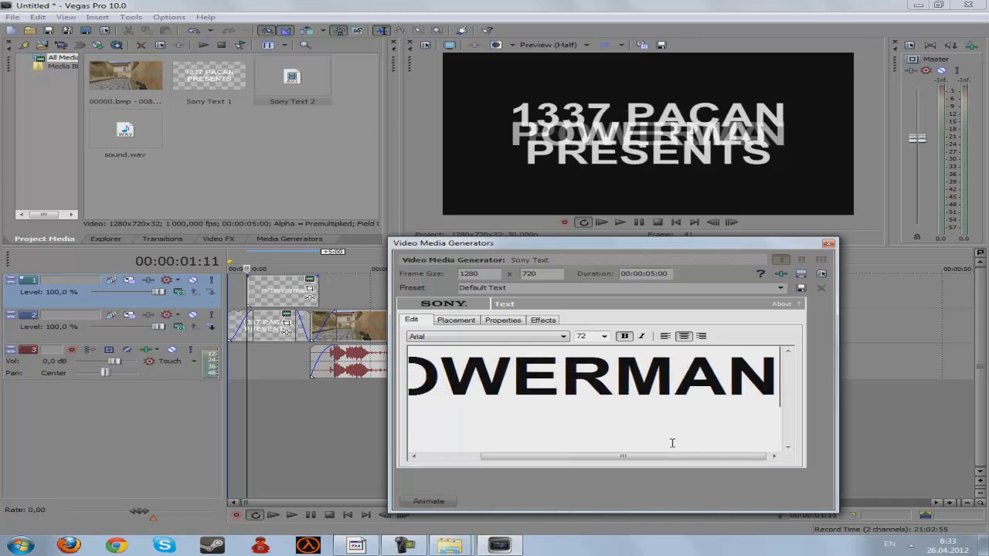
Set the "POWERMAN" text to size 28 and place it in the lower-left corner of the frame, at about X -0.674, Y 0.828.
left_click(503, 320)
left_click(456, 320)
left_click_drag(500, 398, 468, 432)
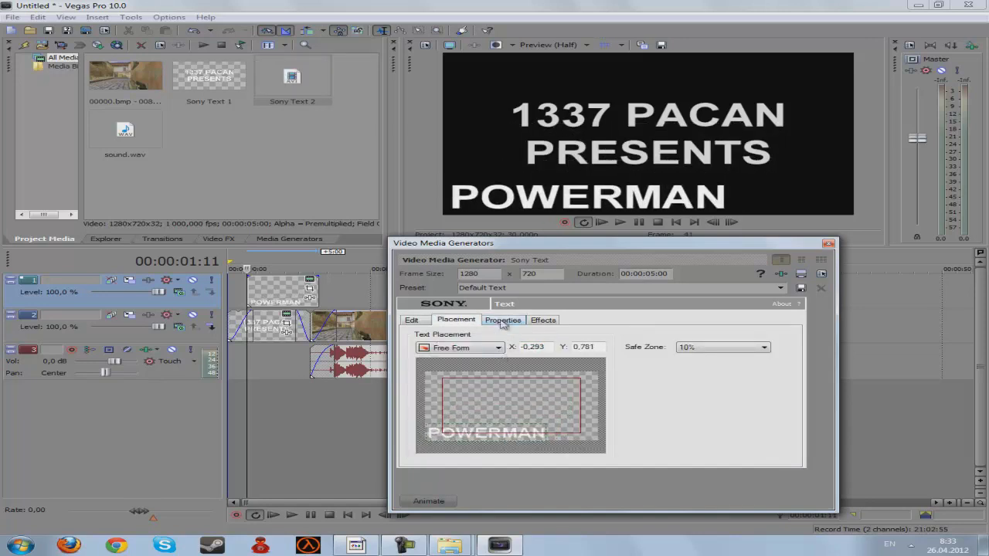
left_click(421, 322)
left_click(604, 336)
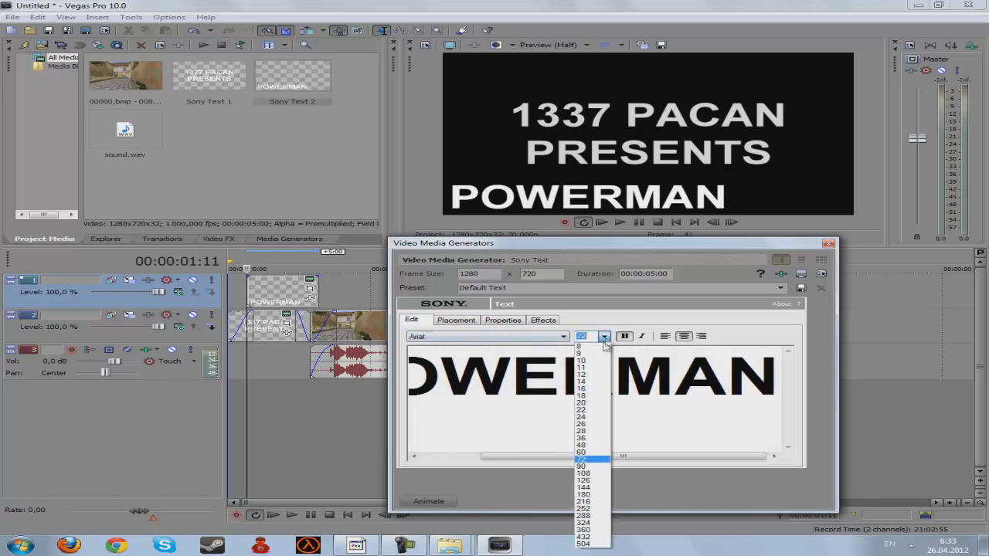
left_click(593, 433)
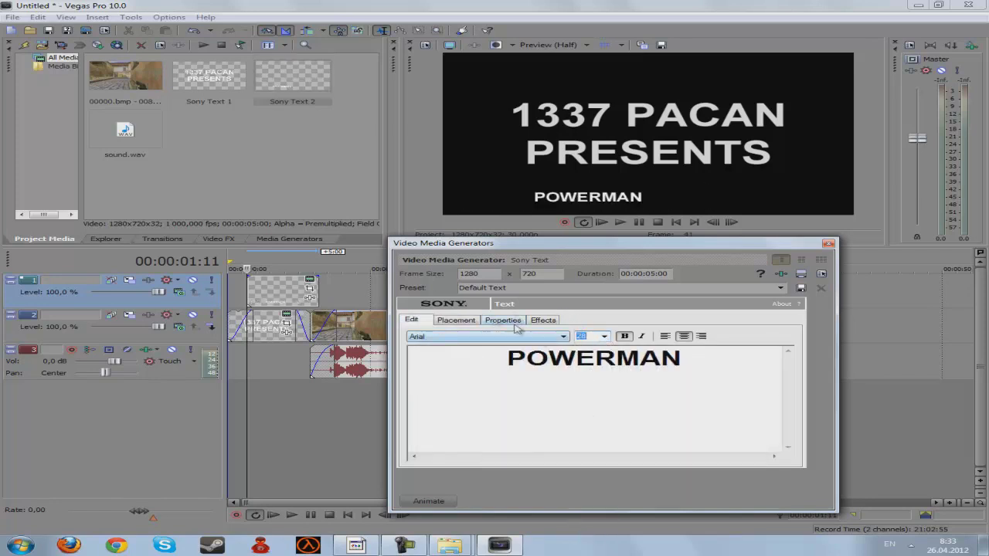
left_click(472, 320)
left_click_drag(495, 431, 458, 435)
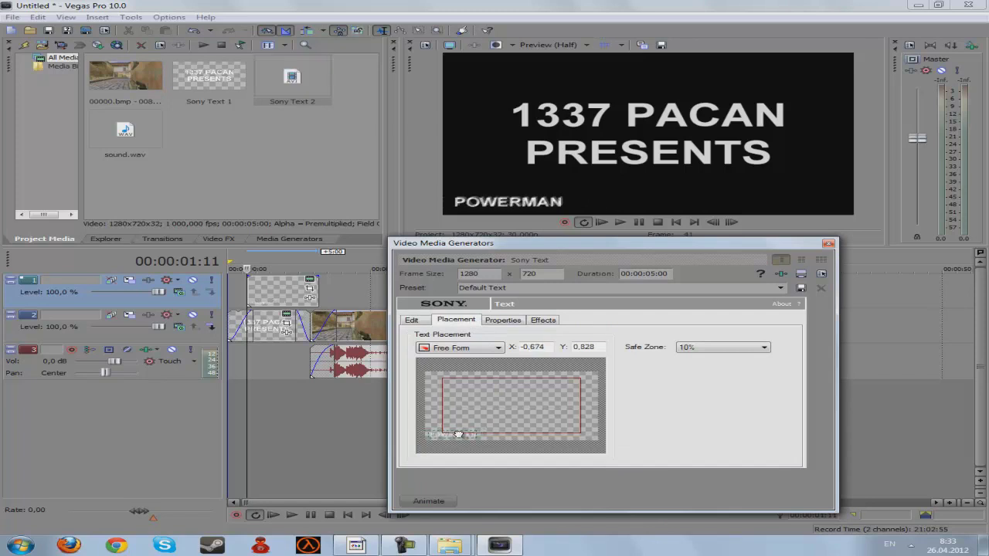
left_click(828, 243)
Move and stretch the "POWERMAN" text event to span the whole gameplay clip, and check it at several points of the clip.
left_click_drag(274, 294, 452, 295)
left_click(398, 329)
left_click(341, 327)
left_click(323, 329)
left_click(360, 329)
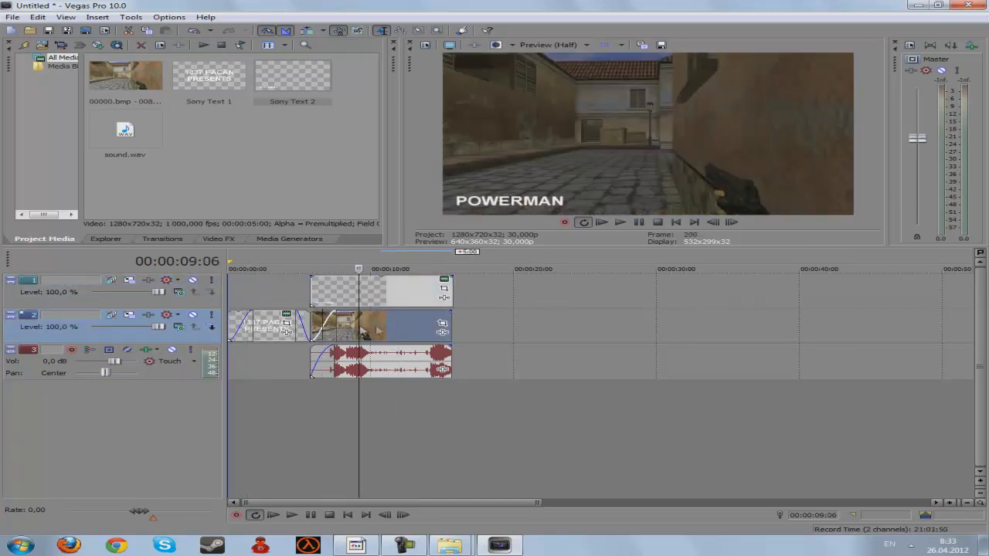
left_click(400, 323)
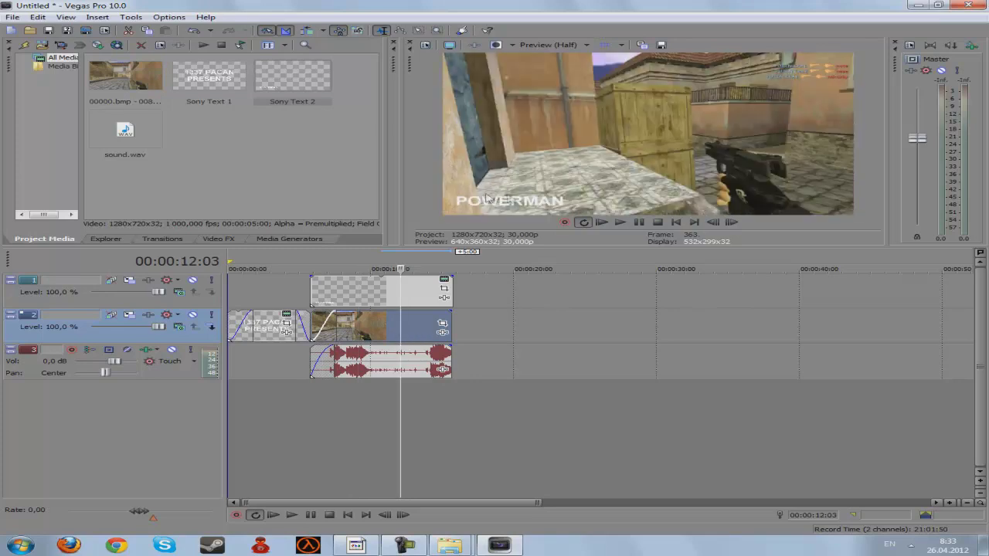
Change the "POWERMAN" text color to dark blue, about R 41, G 0, B 174.
left_click(444, 287)
left_click(503, 320)
left_click_drag(522, 378, 541, 385)
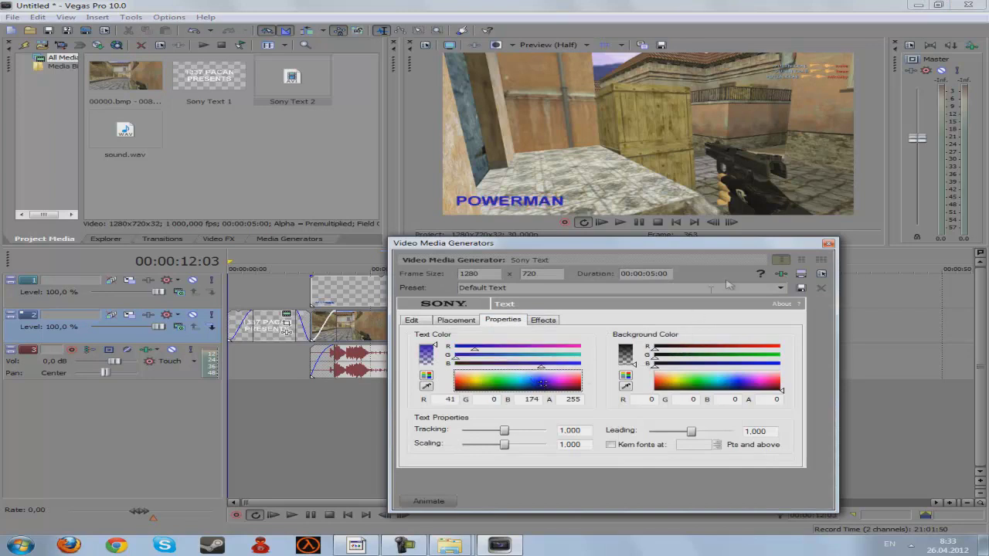
left_click(828, 244)
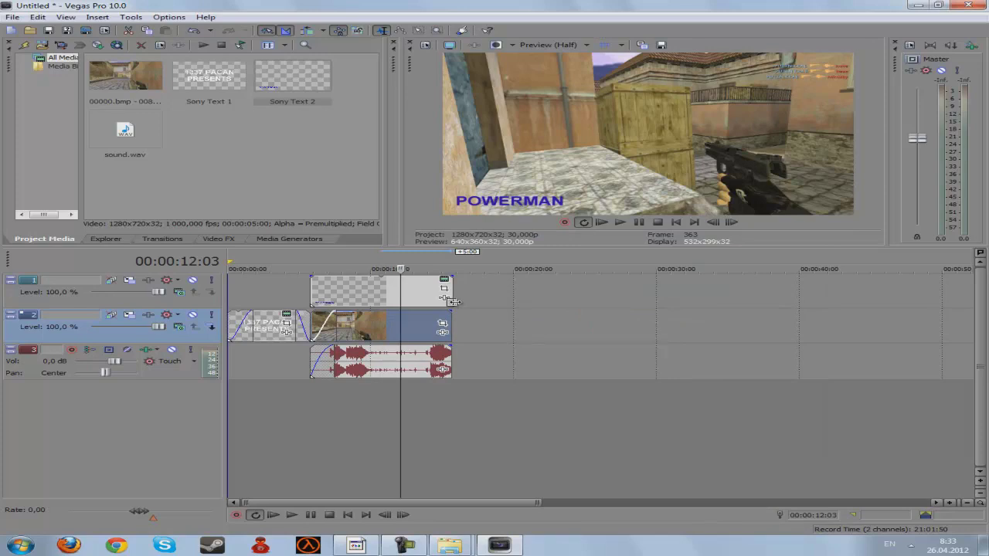
Insert a text event reading "SUB AND RATE PLZZZZZ!" on the gameplay video track and place it directly after the gameplay clip.
right_click(490, 331)
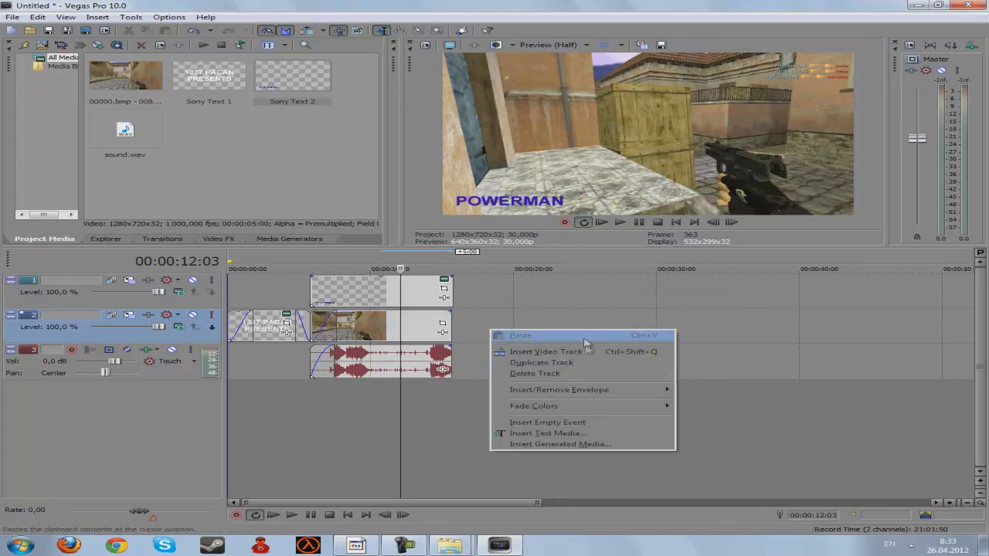
left_click(567, 433)
left_click_drag(463, 376, 748, 447)
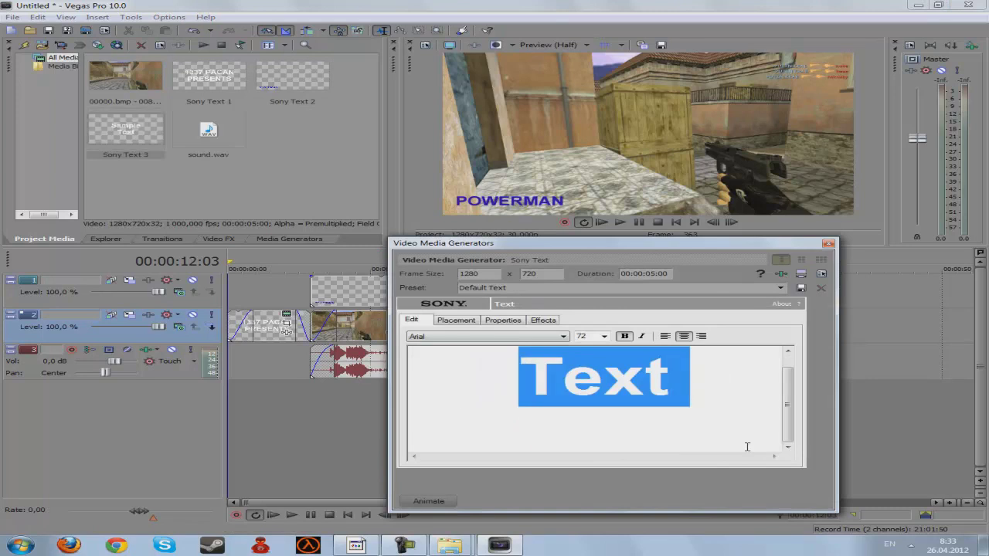
type("SUB AND")
type(" RATE PLZ")
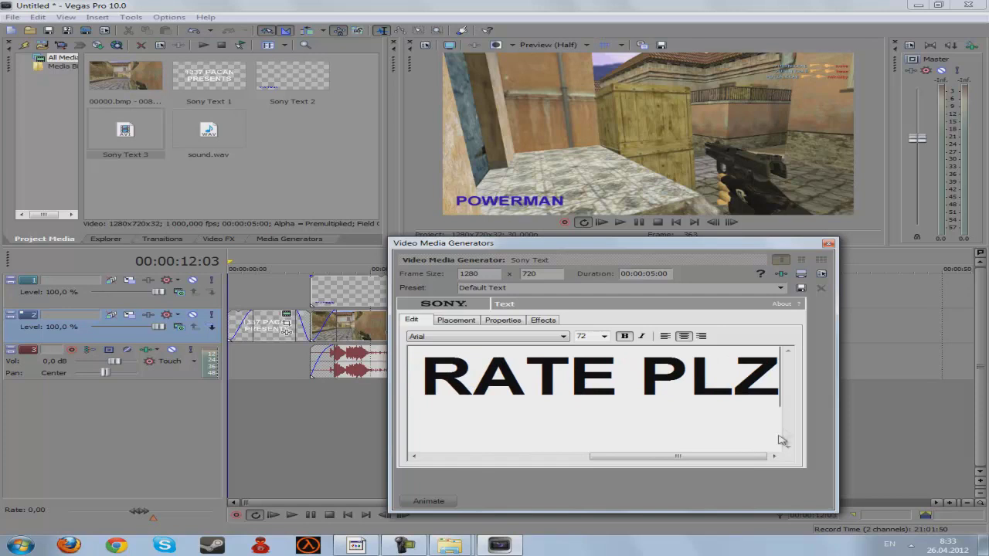
type("ZZZZ!")
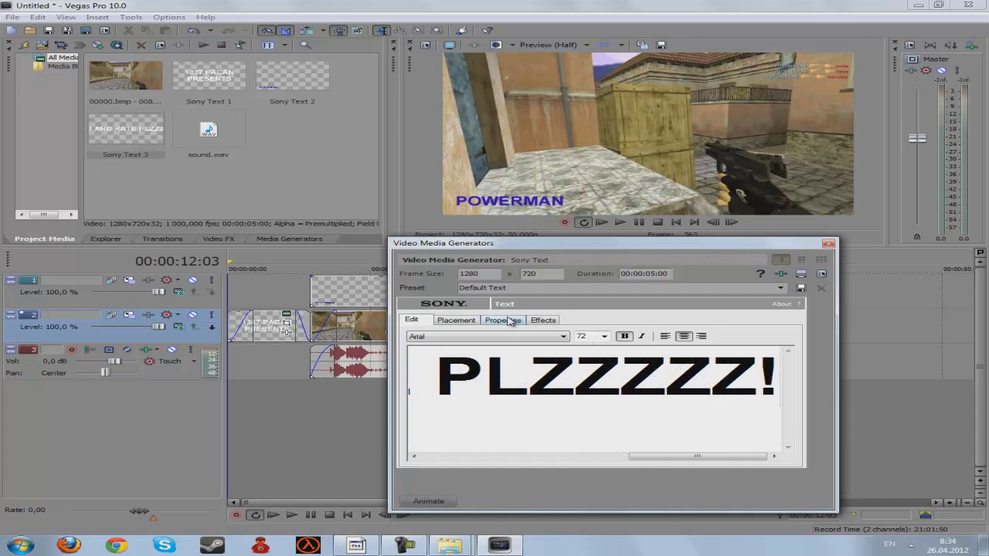
left_click(828, 244)
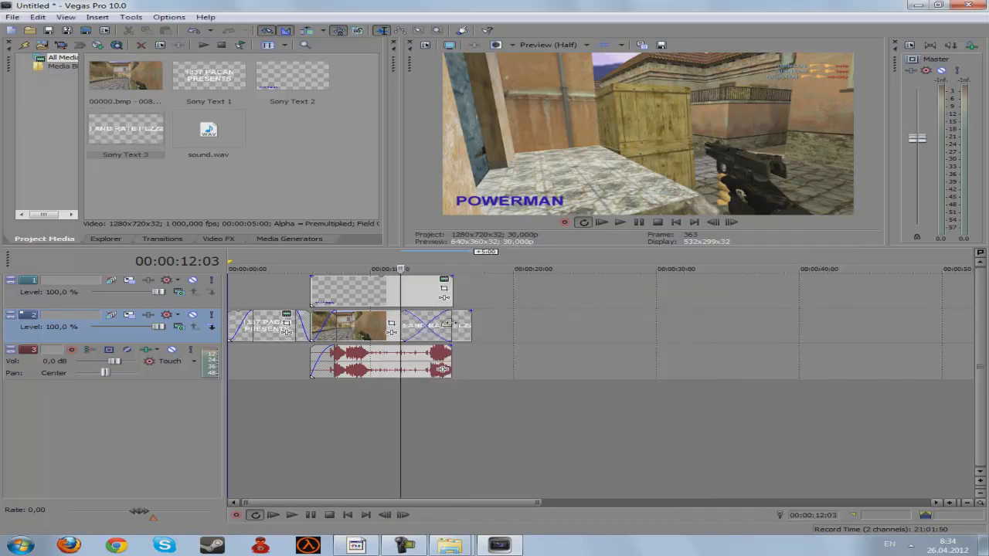
left_click_drag(482, 329, 519, 329)
left_click(487, 325)
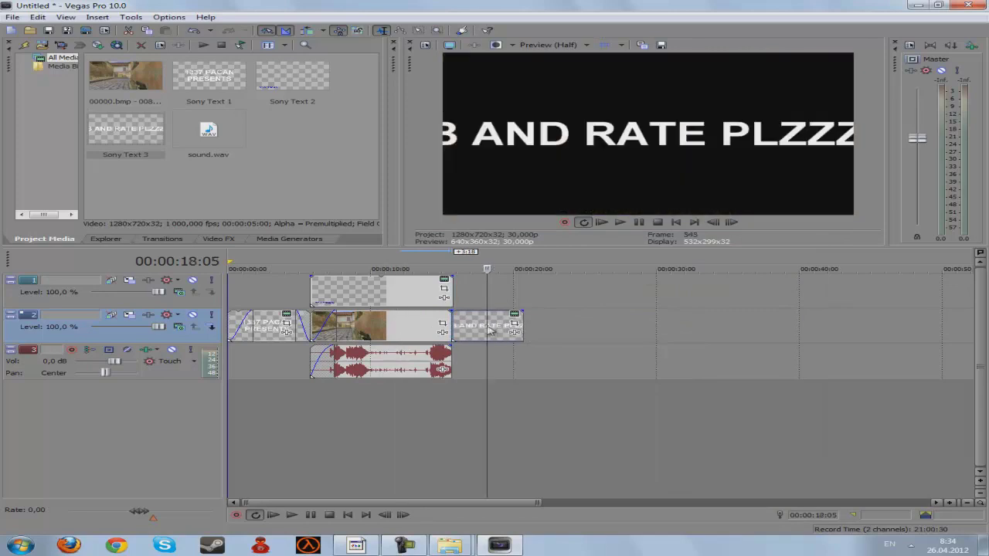
Break the closing text into three lines, "SUB", "AND" and "RATE PLZZZZZ!", and color it green, about R 82, G 255, B 40.
left_click(514, 315)
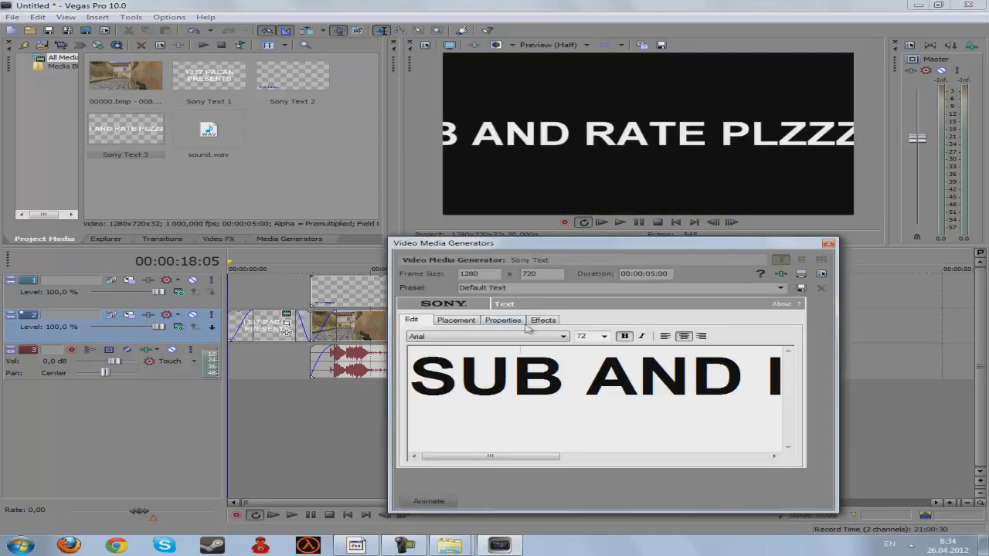
left_click(566, 371)
key("Return")
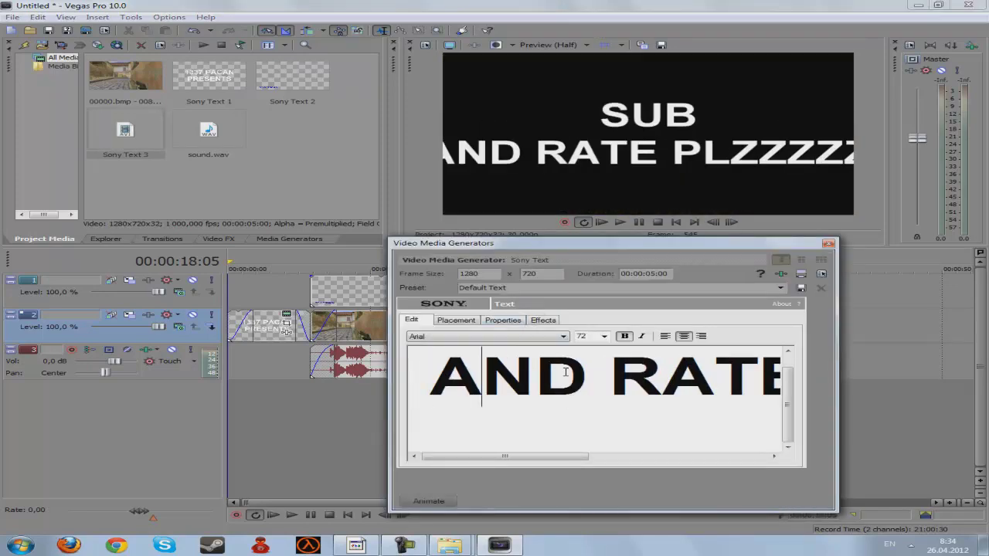
key("Right")
key("Return")
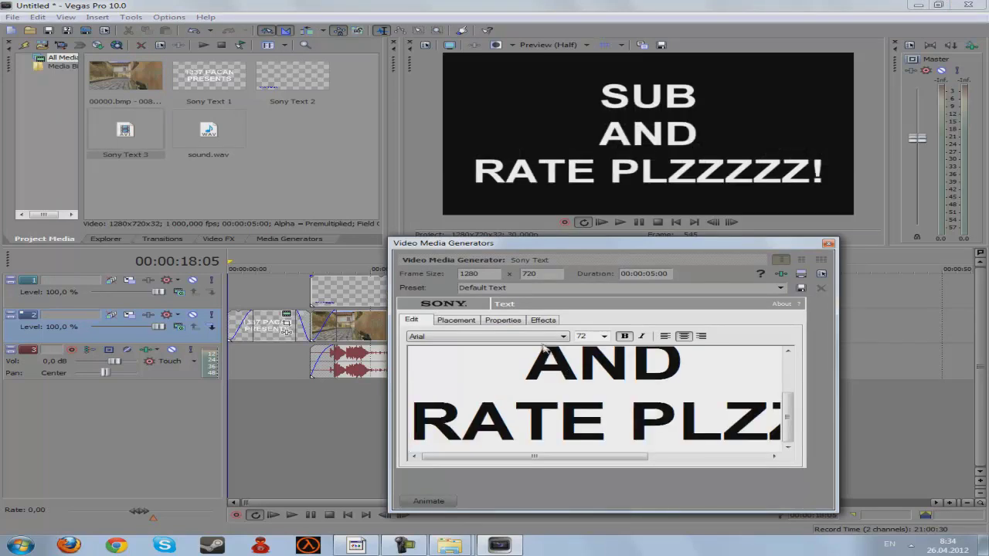
left_click(502, 320)
left_click_drag(568, 380, 490, 382)
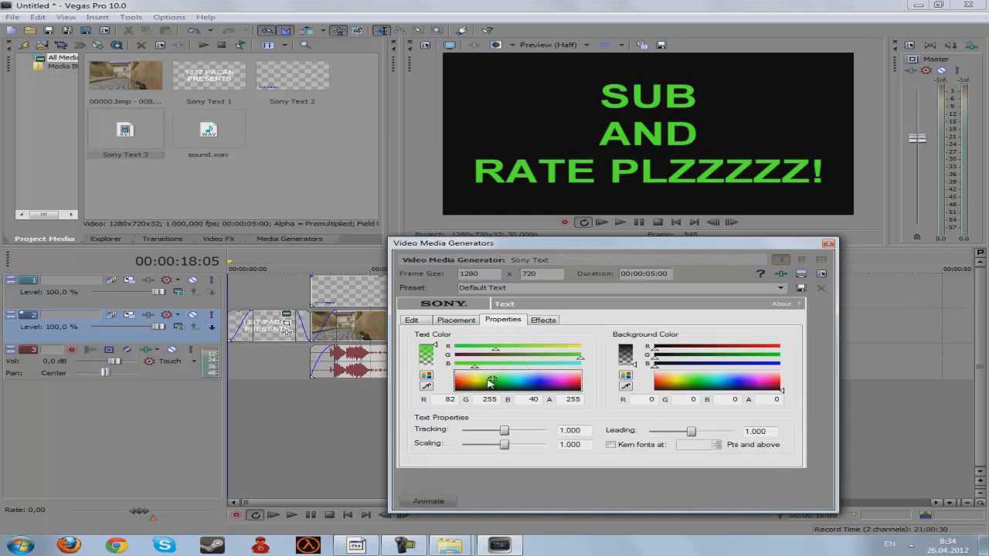
Give the closing text a red outline with a feather of about 0.209 and a width of about 0.663.
left_click(543, 320)
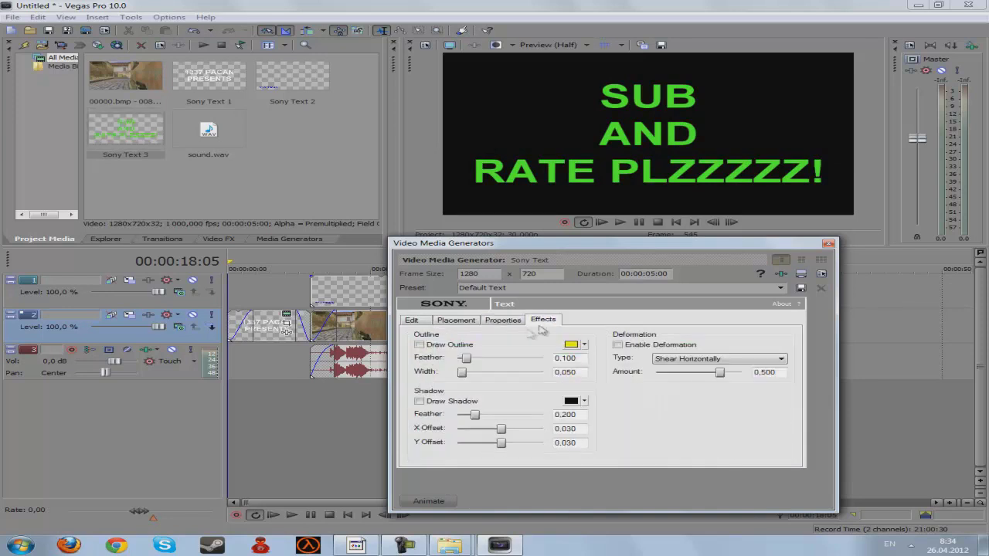
left_click(452, 347)
left_click(585, 345)
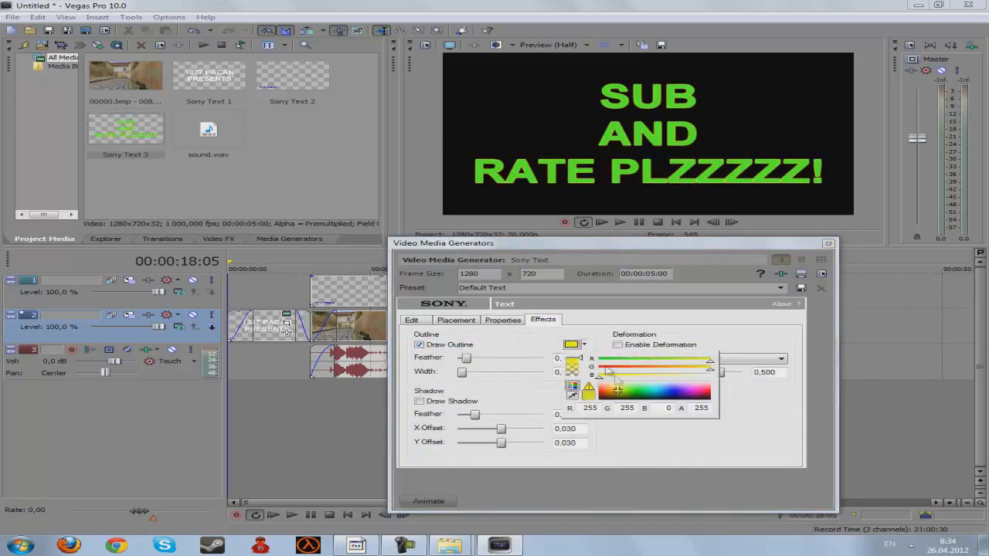
left_click_drag(616, 393, 602, 395)
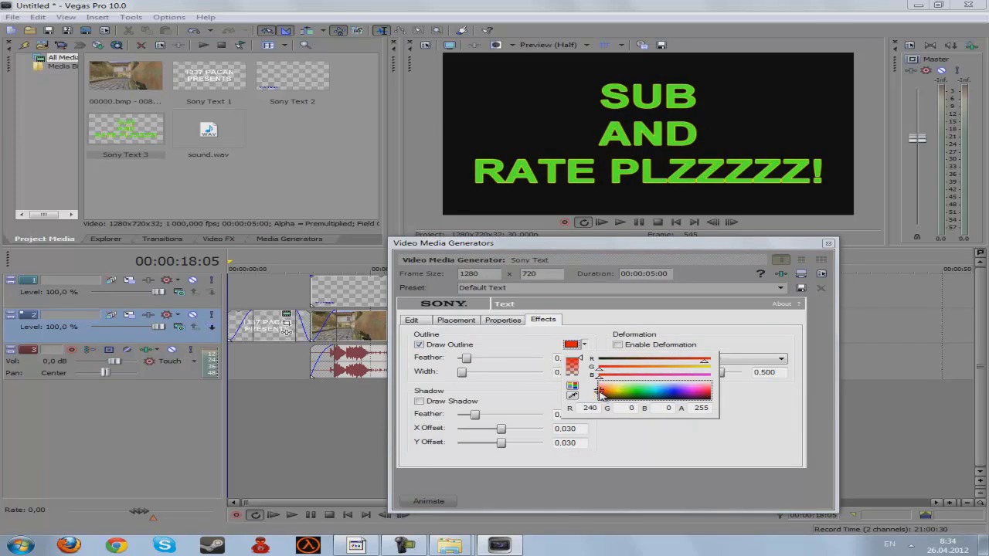
left_click(468, 362)
left_click_drag(468, 359, 513, 376)
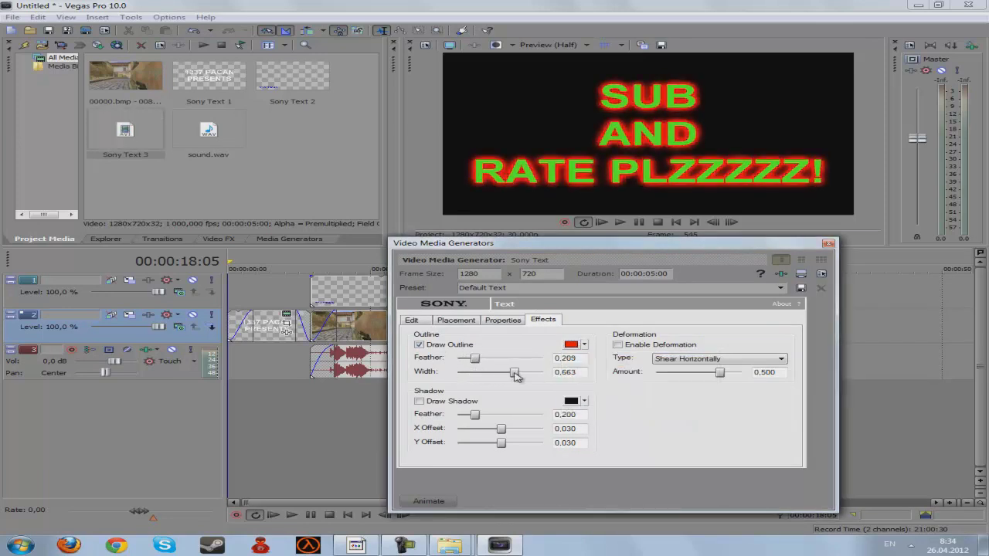
left_click(828, 244)
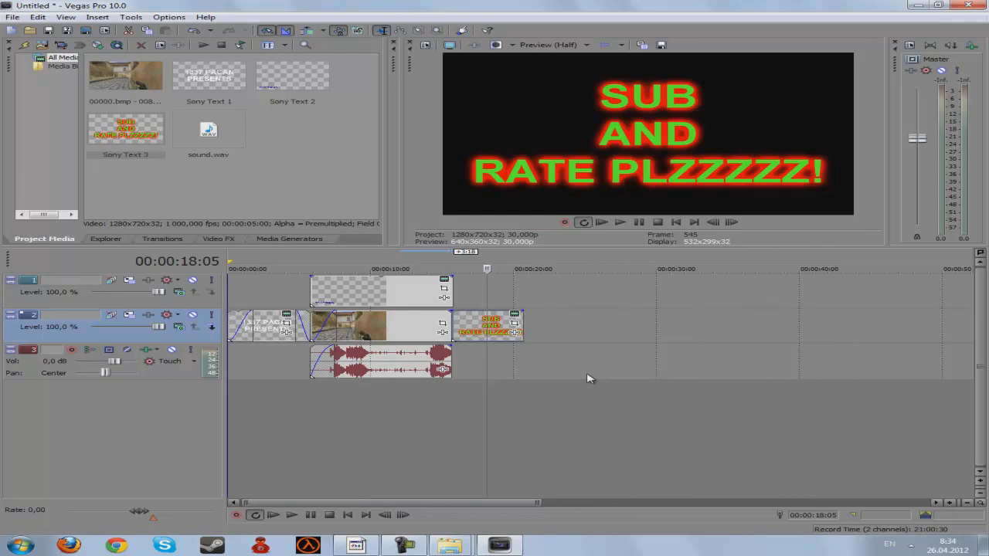
Add the Magic Bullet Looks effect to the gameplay clip and open its look editor on a frame at about 10 seconds.
left_click(391, 328)
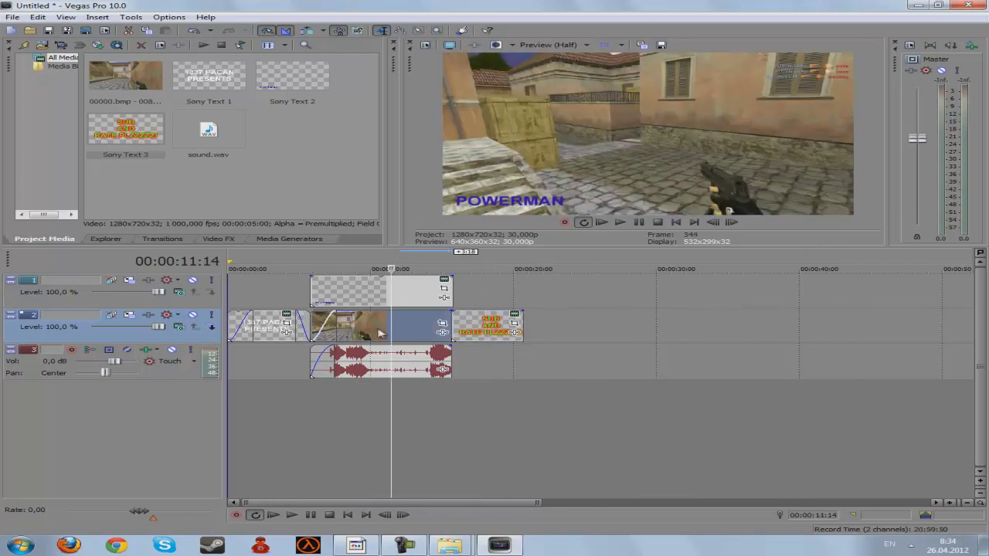
left_click(372, 335)
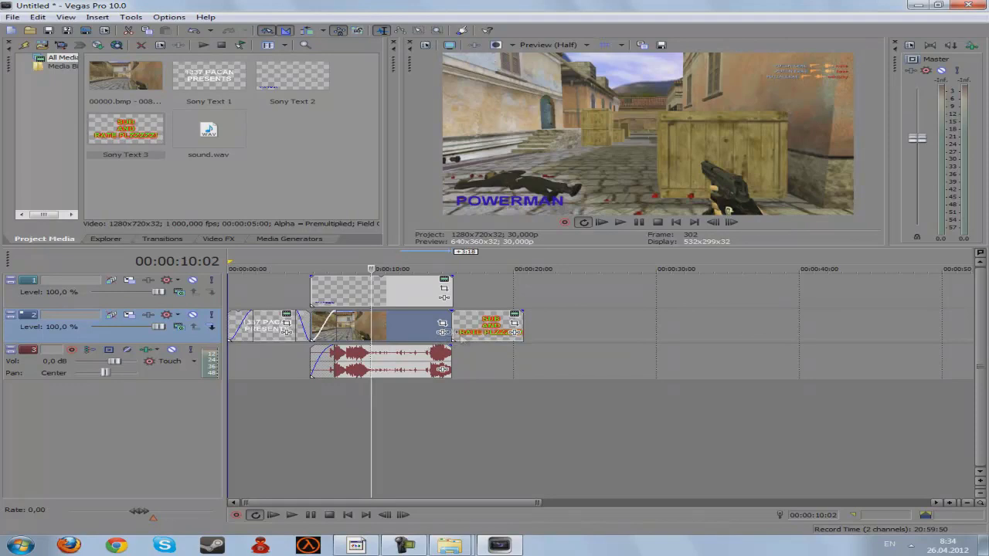
left_click(445, 332)
double_click(348, 174)
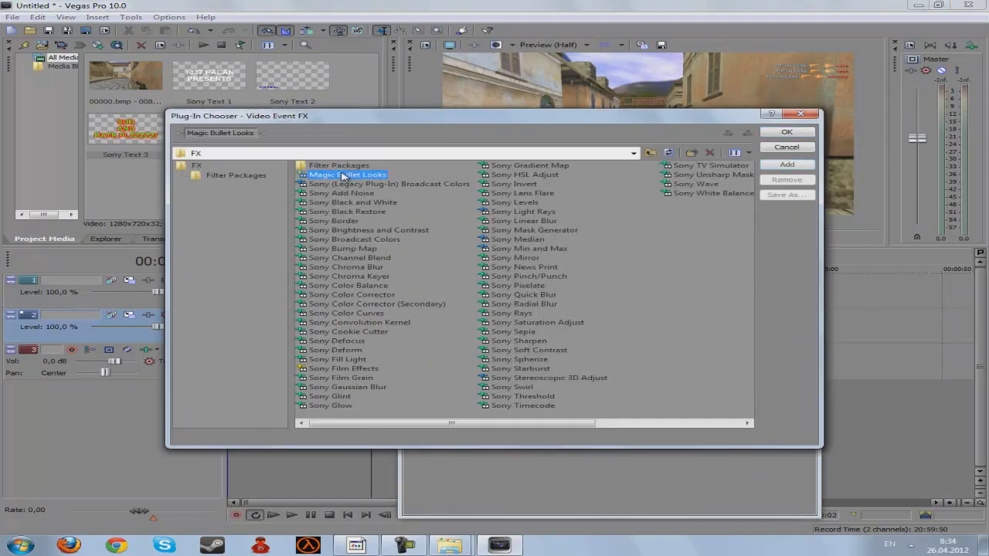
left_click(787, 133)
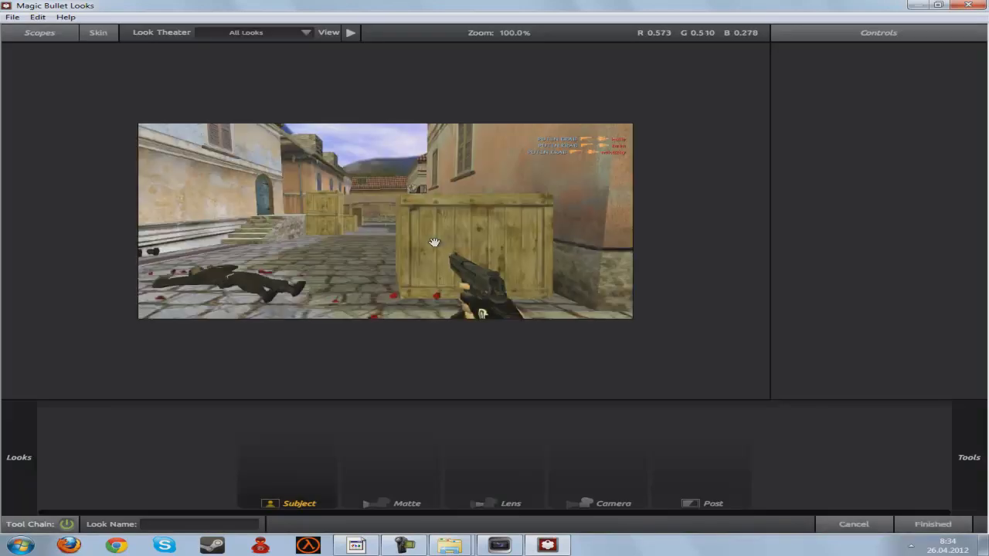
Apply the 1_inferno look from the SPONEPOWER collection to the gameplay clip.
left_click(306, 34)
left_click(363, 51)
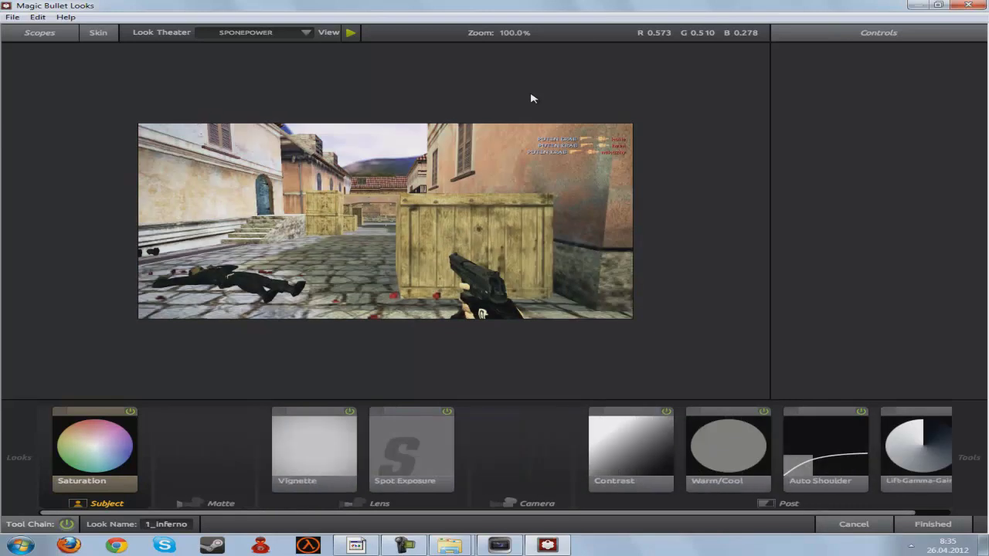
left_click(922, 524)
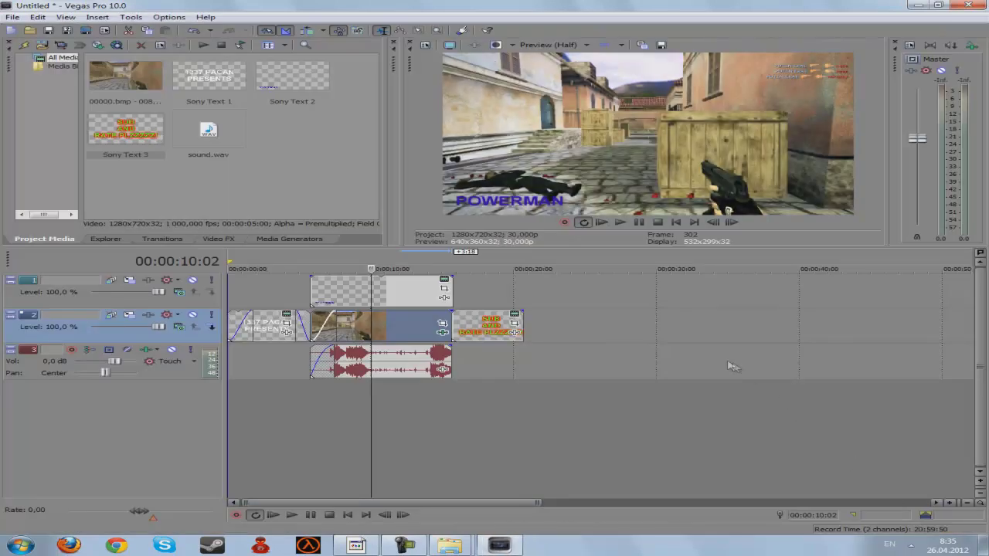
Examine the graded gameplay clip at several points and the closing text after it.
left_click(339, 323)
left_click(377, 335)
left_click(389, 335)
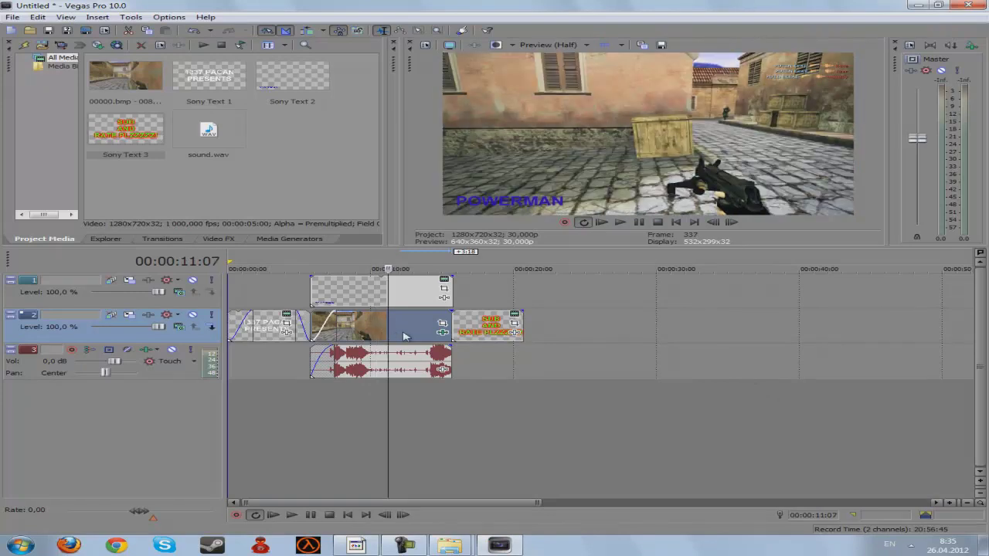
left_click(405, 335)
left_click(424, 333)
left_click(466, 327)
left_click(490, 327)
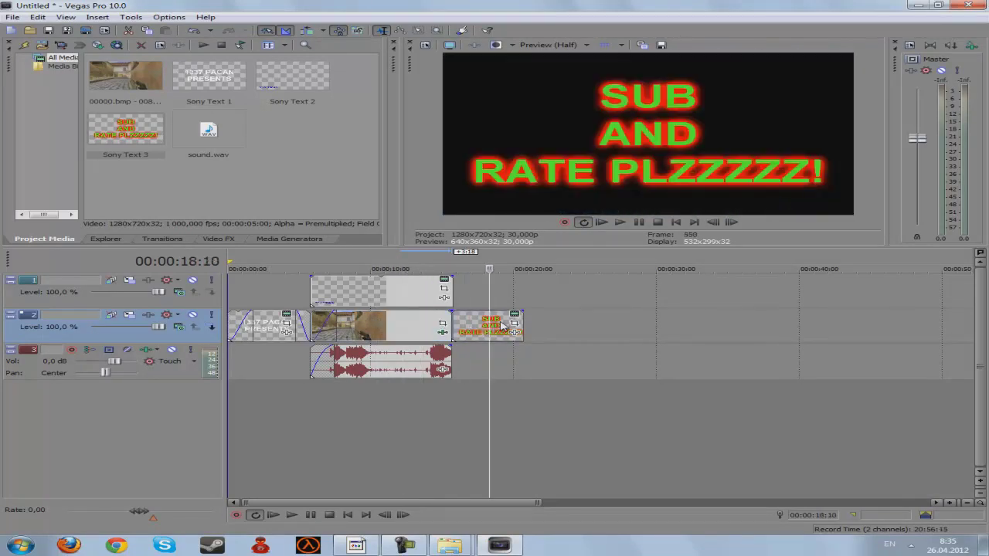
Add a fade-out to the gameplay clip and its sound, and fade the closing text in and out.
mouse_move(452, 311)
left_mouse_down()
mouse_move(442, 311)
mouse_move(462, 311)
left_mouse_up()
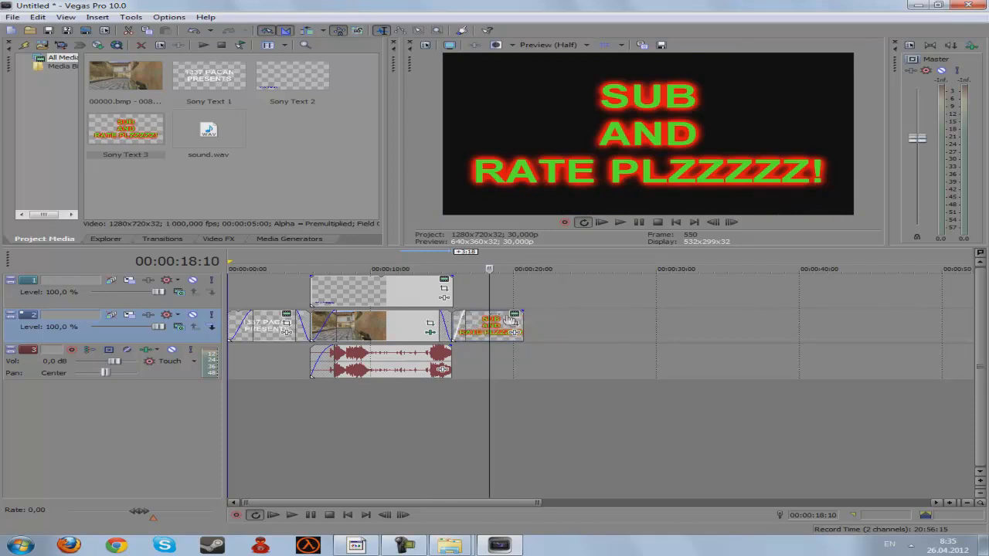
left_click_drag(523, 312, 507, 312)
left_click_drag(448, 352, 439, 351)
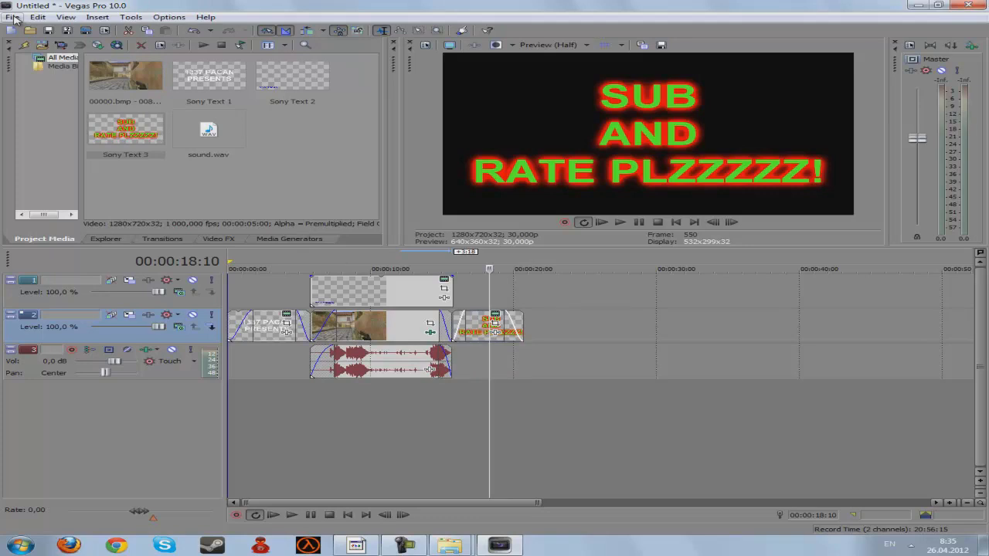
Render the movie to the desktop as SICKMOVIE.wmv with the 4.8 Mbps HD 720-24p Windows Media Video template, and close the event effects window.
left_click(13, 17)
left_click(62, 94)
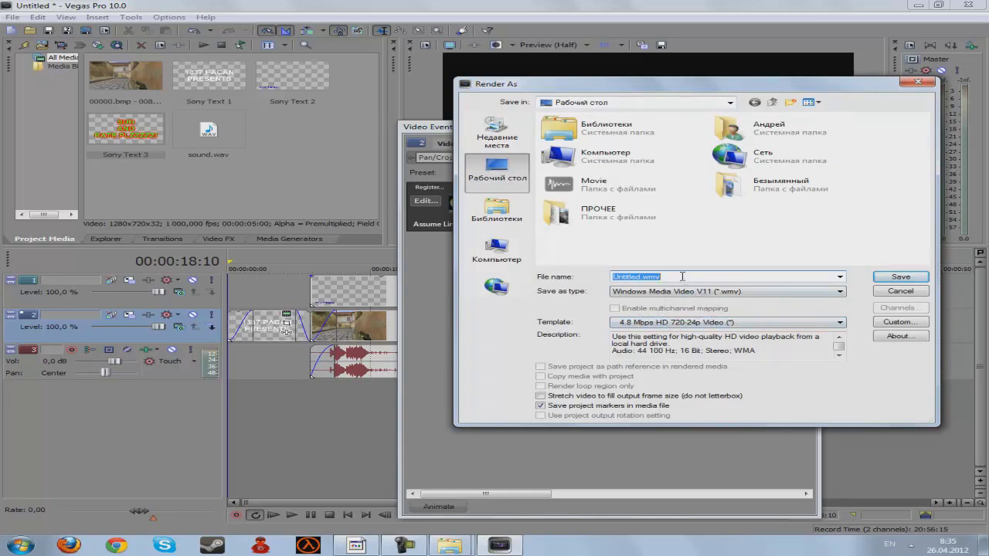
left_click_drag(641, 276, 632, 276)
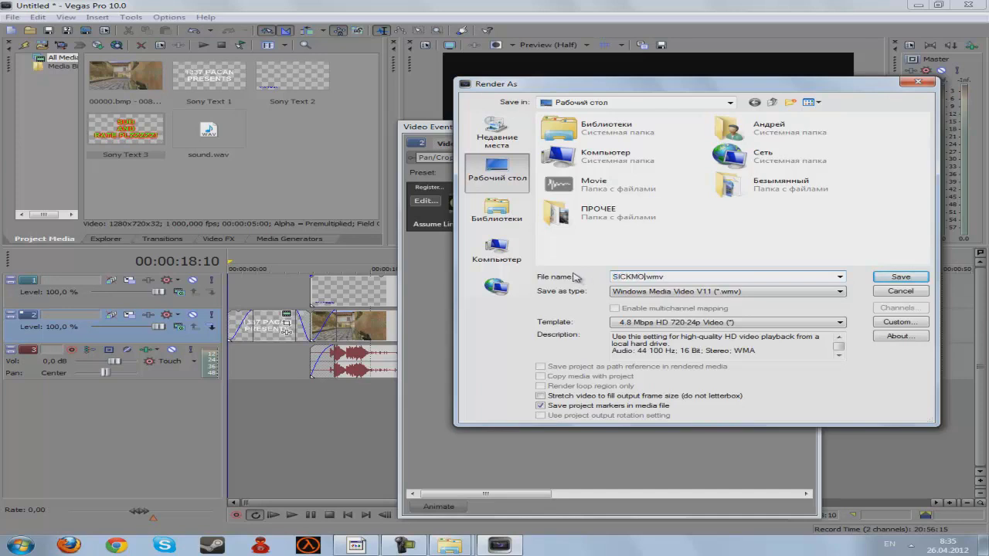
left_click(901, 277)
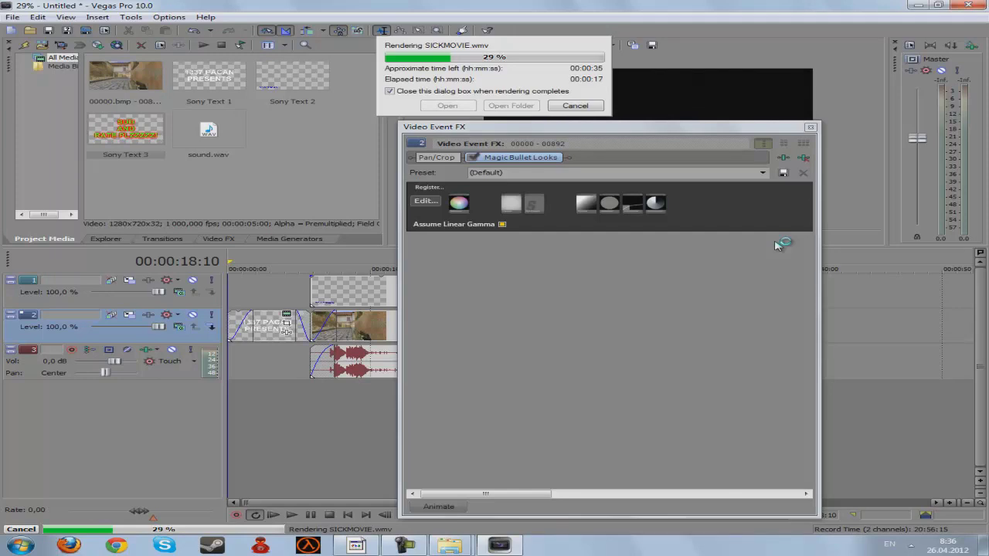
left_click(809, 127)
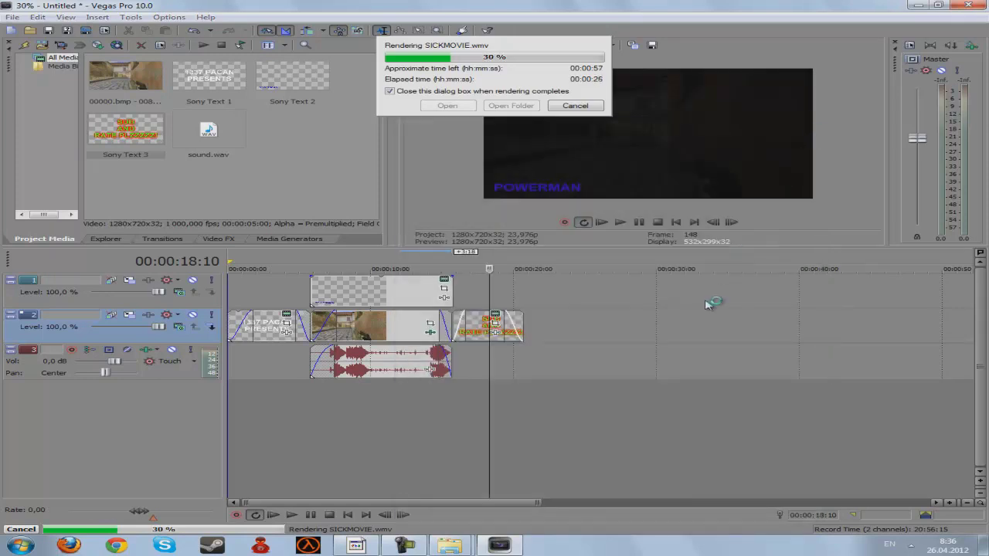